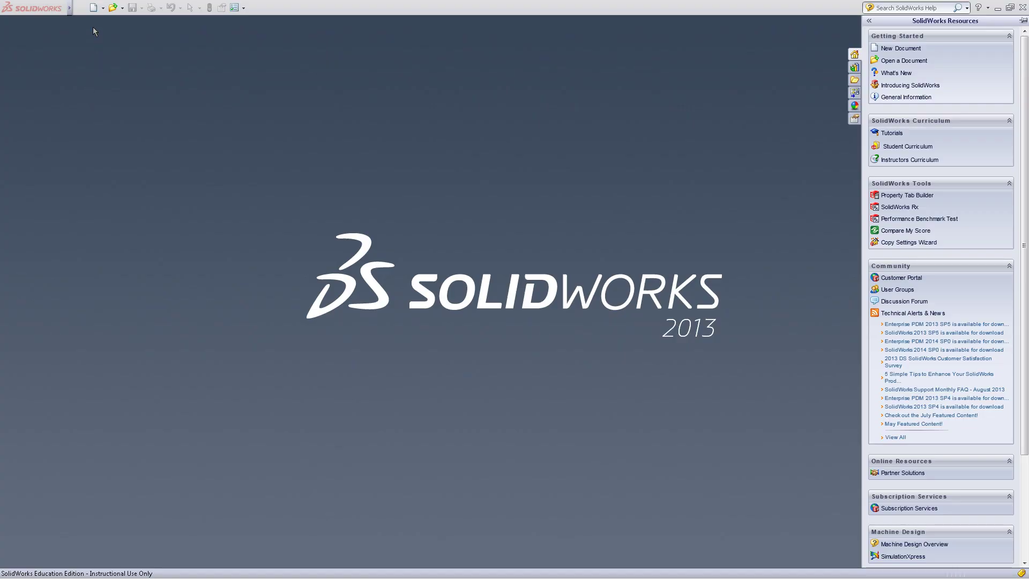
# - Create a new assembly and load a log.SLDPRT as its first component
pyautogui.click(93, 8)
pyautogui.click(223, 255)
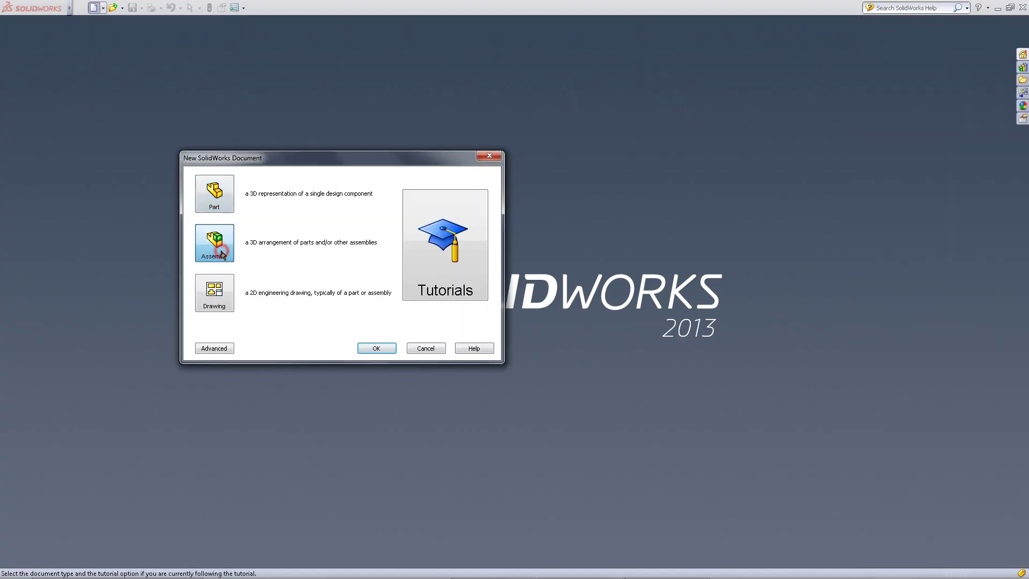
pyautogui.click(389, 349)
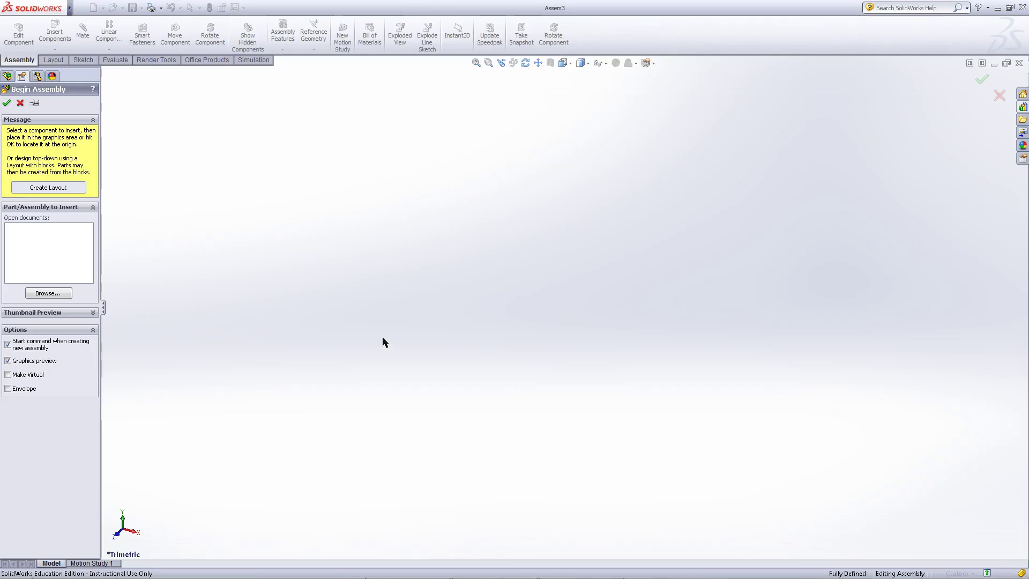
pyautogui.click(70, 294)
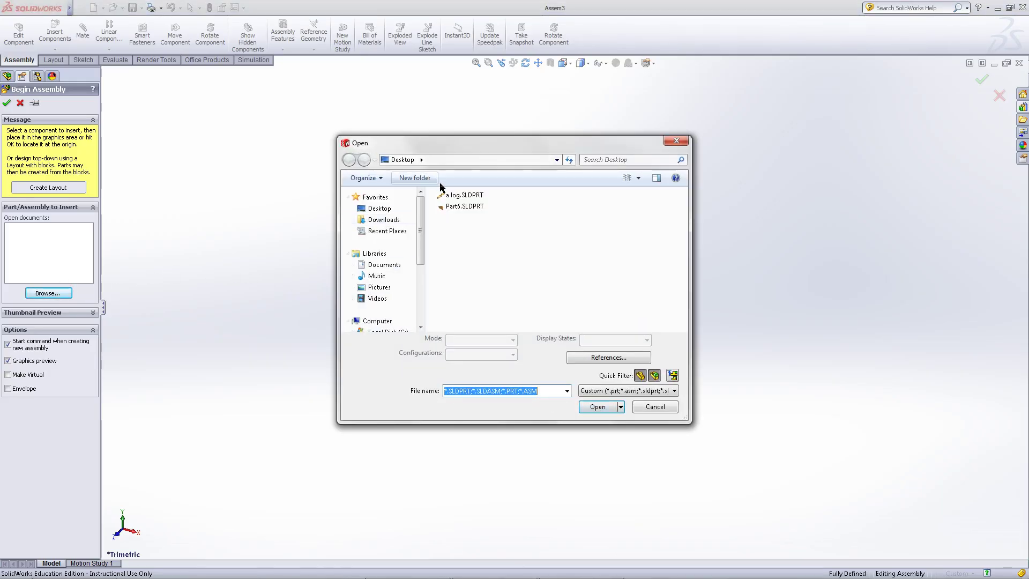
pyautogui.click(453, 195)
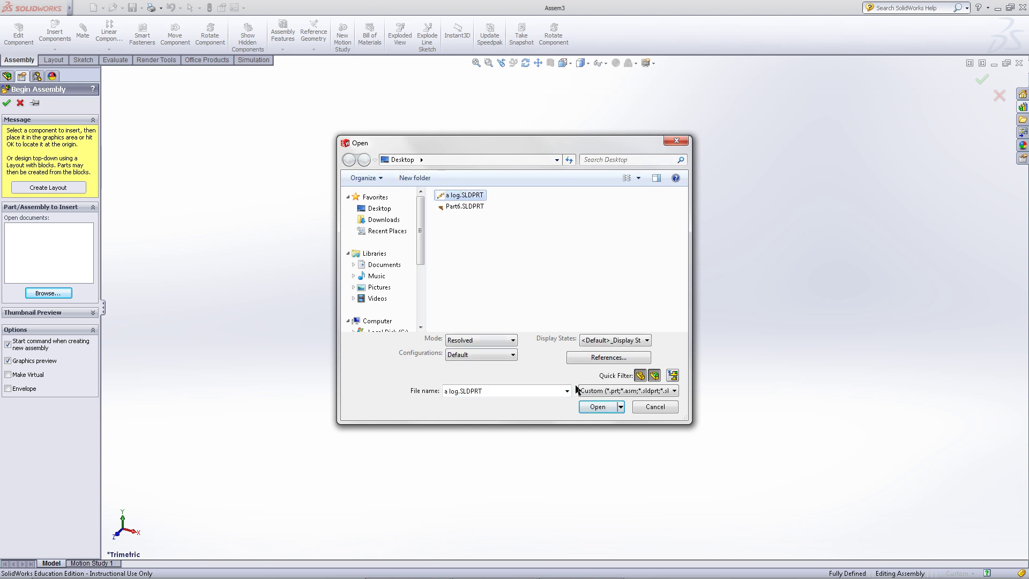
pyautogui.click(596, 408)
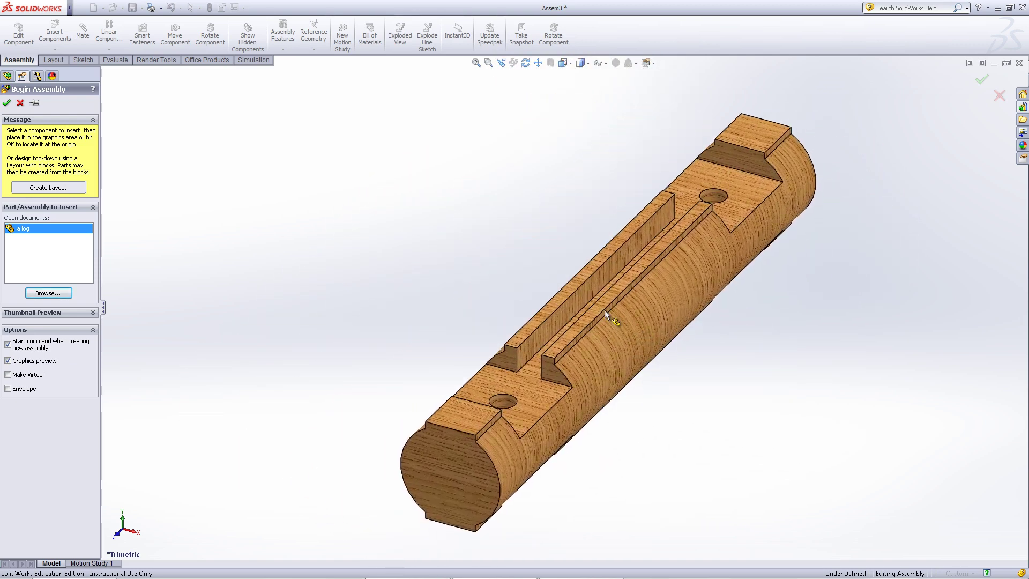
# - Place a log<1> in the assembly and try dragging the fixed log
pyautogui.click(570, 315)
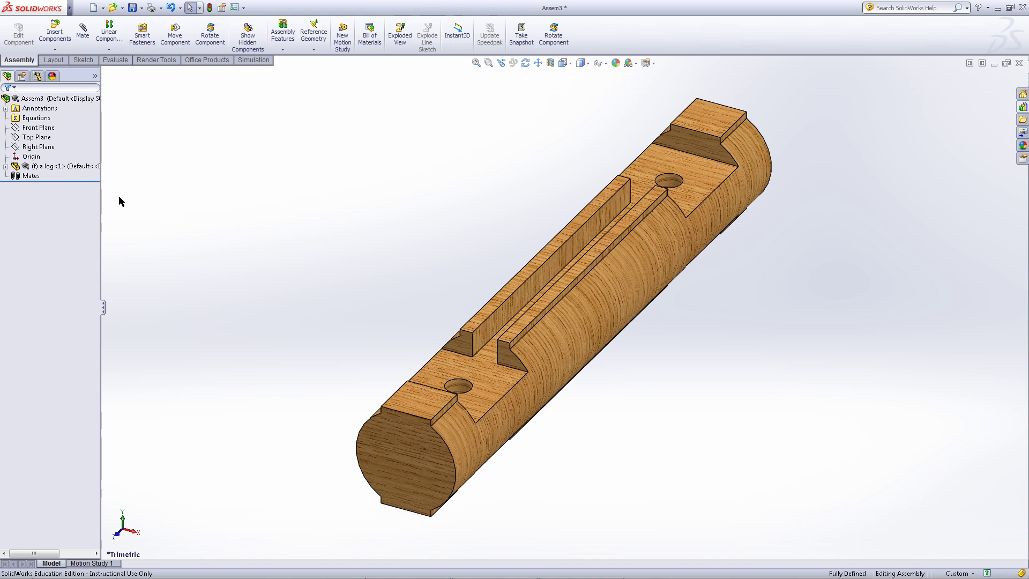
pyautogui.moveTo(392, 474); pyautogui.dragTo(257, 328)
pyautogui.click(253, 331)
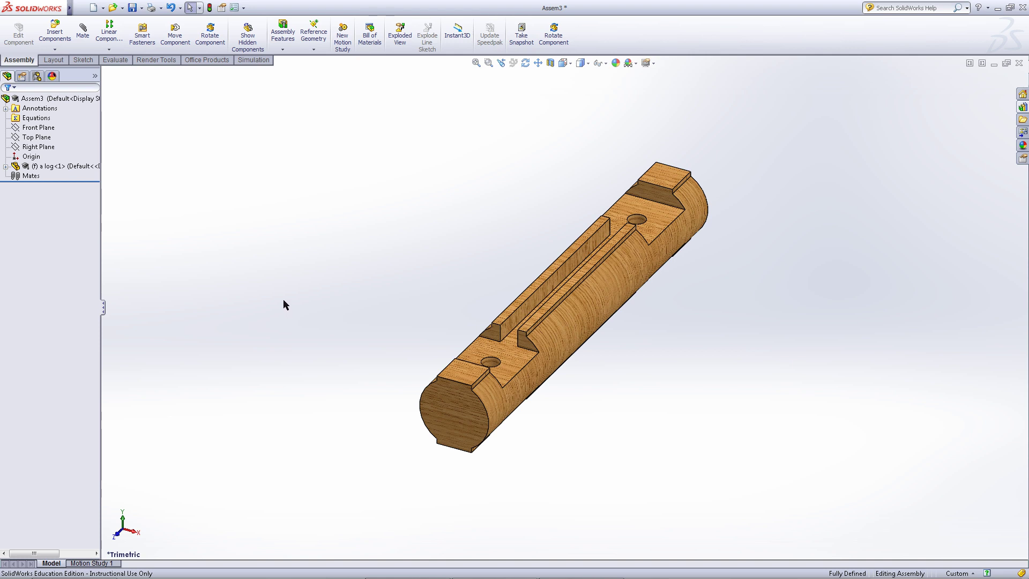
# - Set a log<1> to Float and drag it to a new position
pyautogui.rightClick(84, 169)
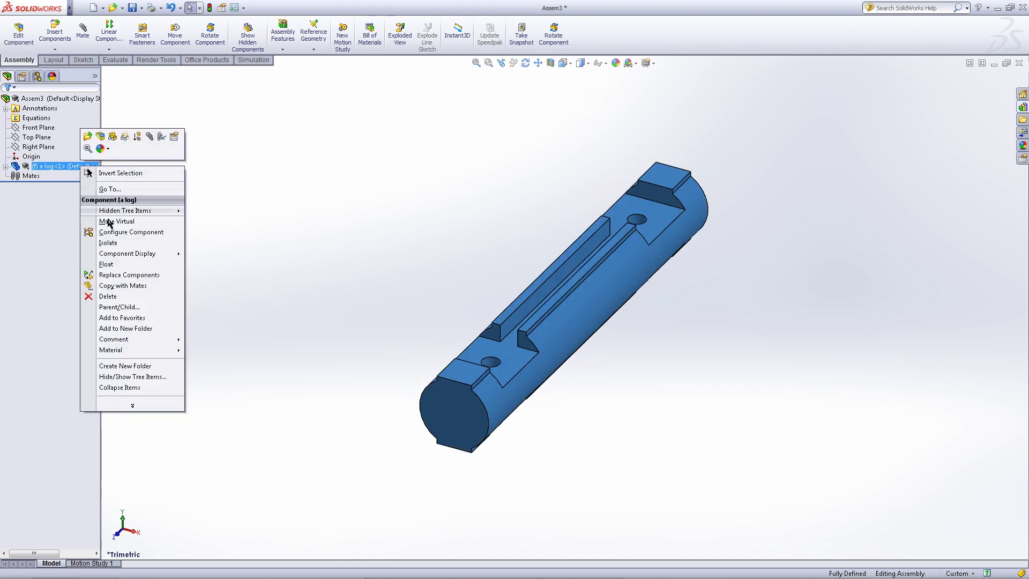
pyautogui.click(106, 264)
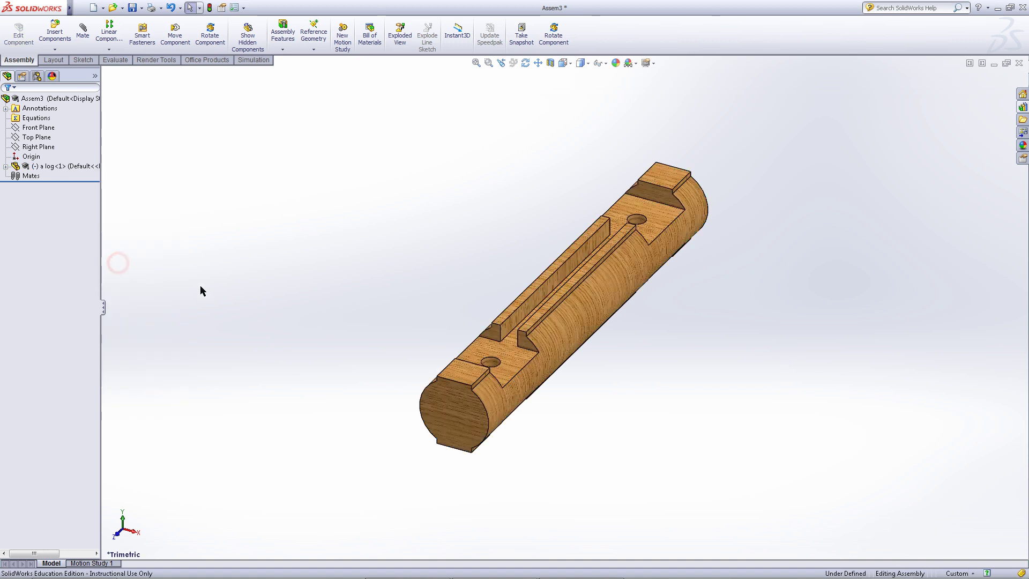
pyautogui.moveTo(469, 424); pyautogui.dragTo(463, 403)
# - Insert a second copy of a log.SLDPRT left of the first log
pyautogui.click(352, 380)
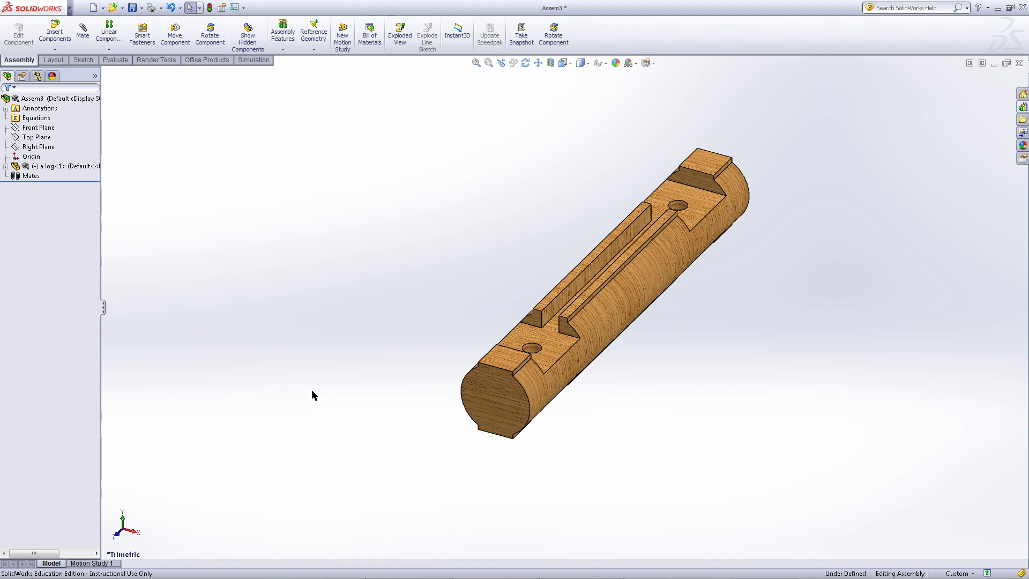
pyautogui.click(54, 25)
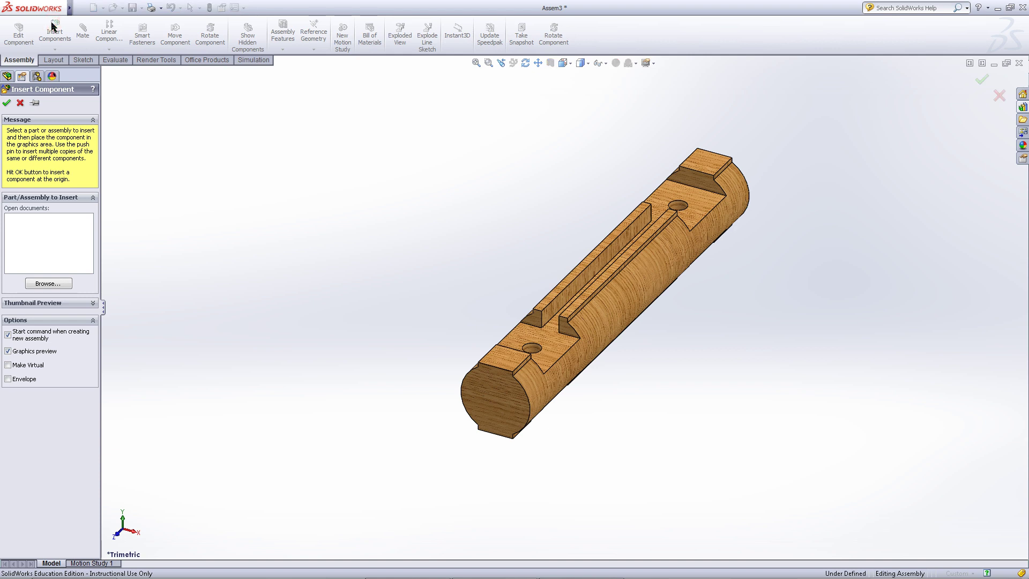
pyautogui.click(48, 283)
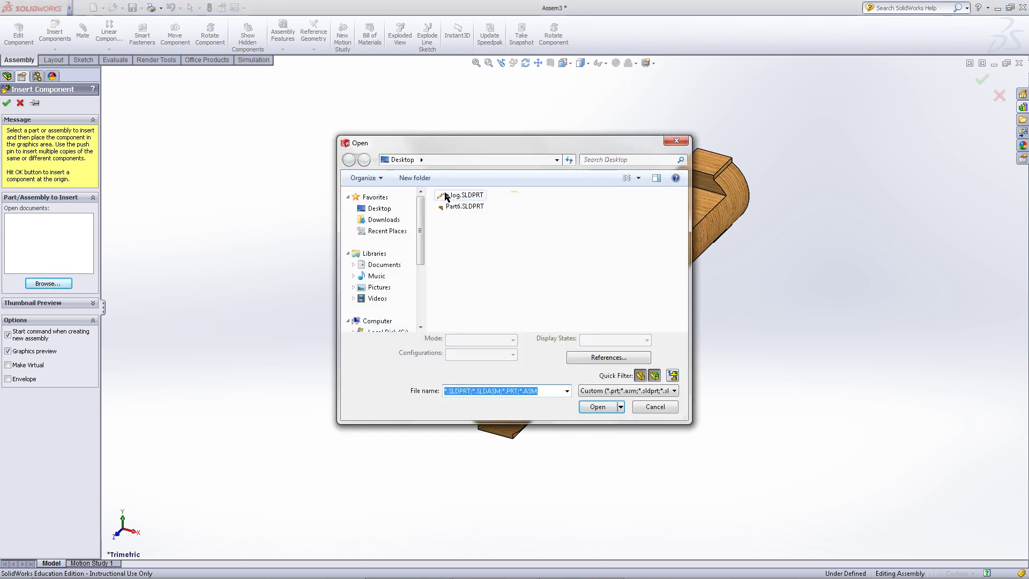
pyautogui.click(455, 195)
pyautogui.click(596, 406)
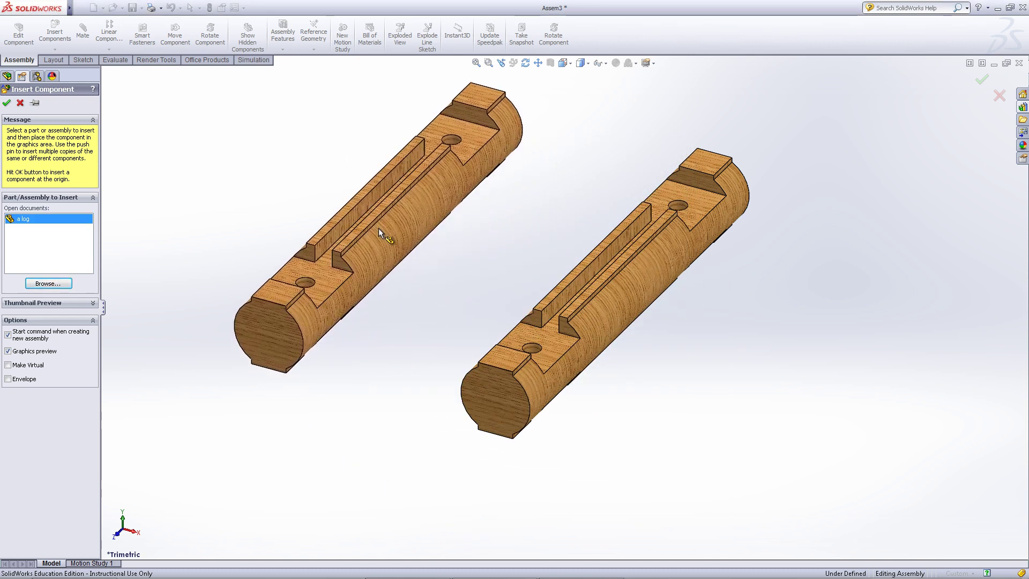
pyautogui.click(378, 227)
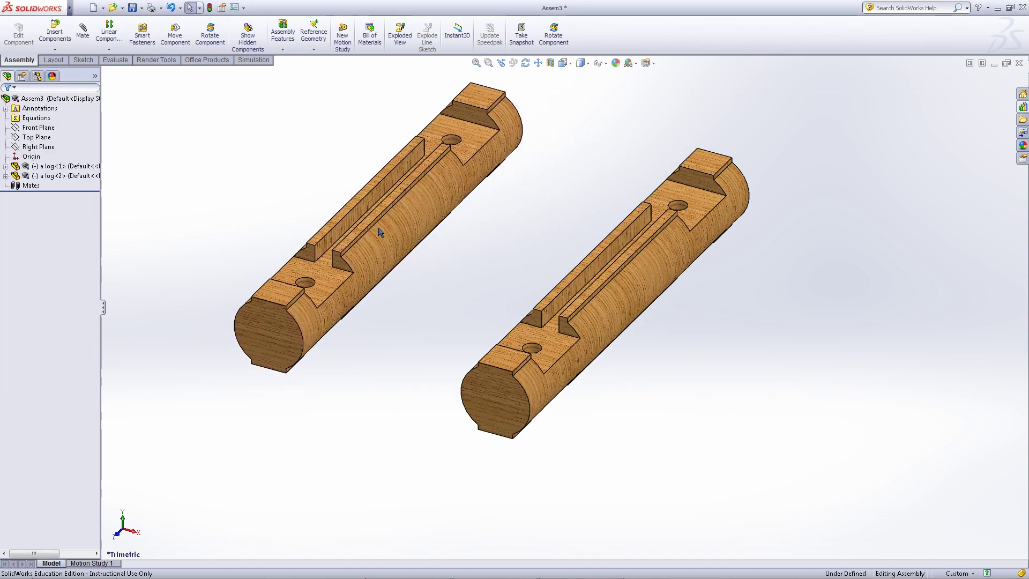
# - Rotate a log<2> parallel to the first log and move it up and left
pyautogui.click(394, 262)
pyautogui.click(406, 322)
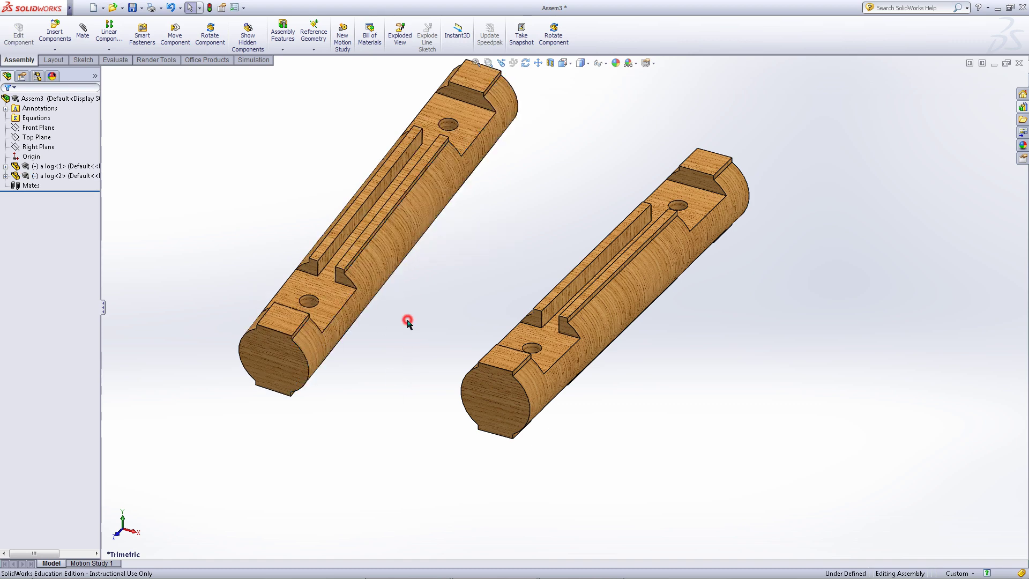
pyautogui.moveTo(391, 268); pyautogui.dragTo(385, 331, button='right')
pyautogui.press('Escape')
pyautogui.click(384, 329)
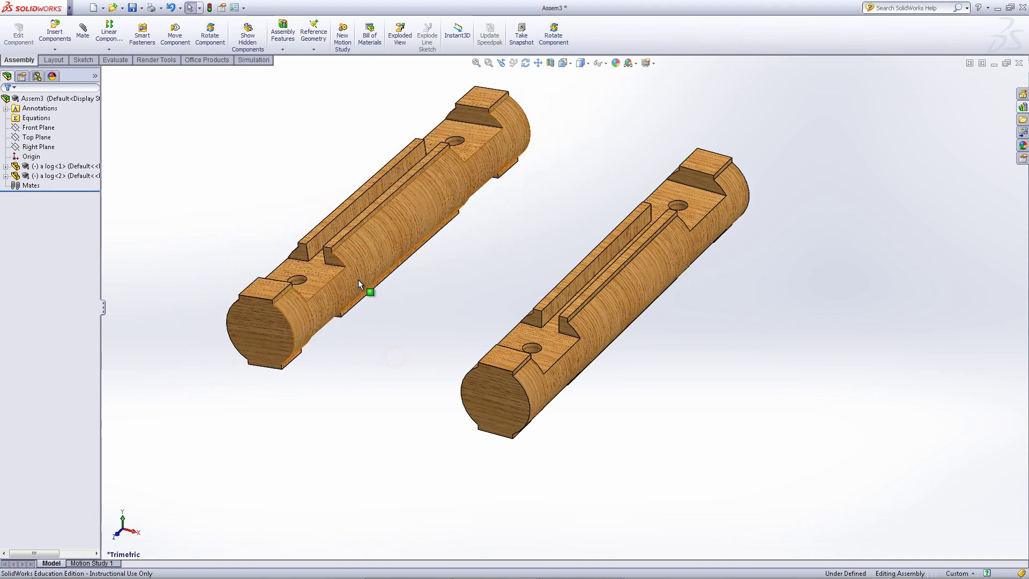
pyautogui.moveTo(363, 284); pyautogui.dragTo(334, 297)
pyautogui.click(387, 375)
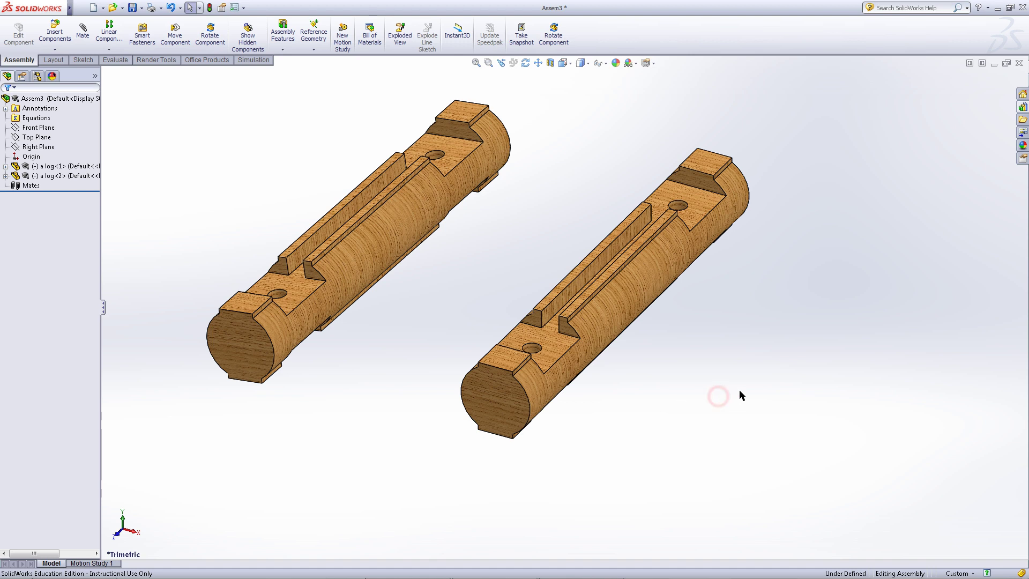
# - Add the Desktop\All Log Cabin Parts folder as a Design Library file location
pyautogui.click(1022, 107)
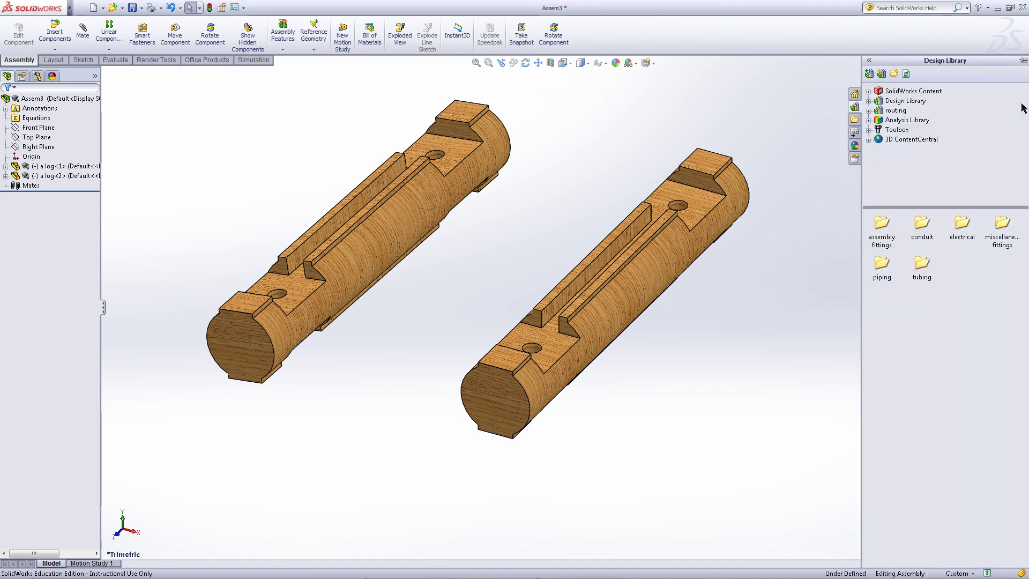
pyautogui.click(881, 73)
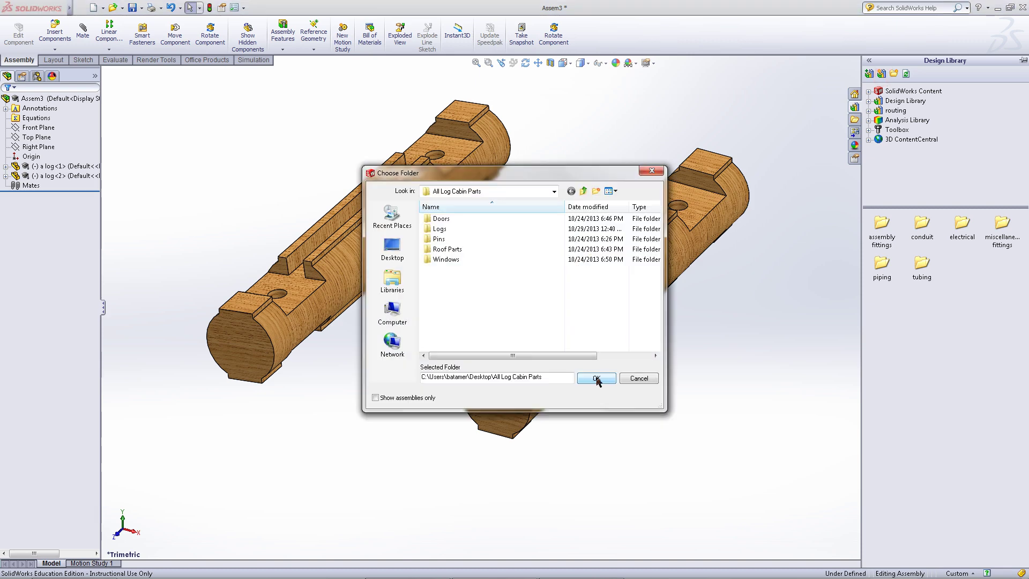
pyautogui.click(583, 190)
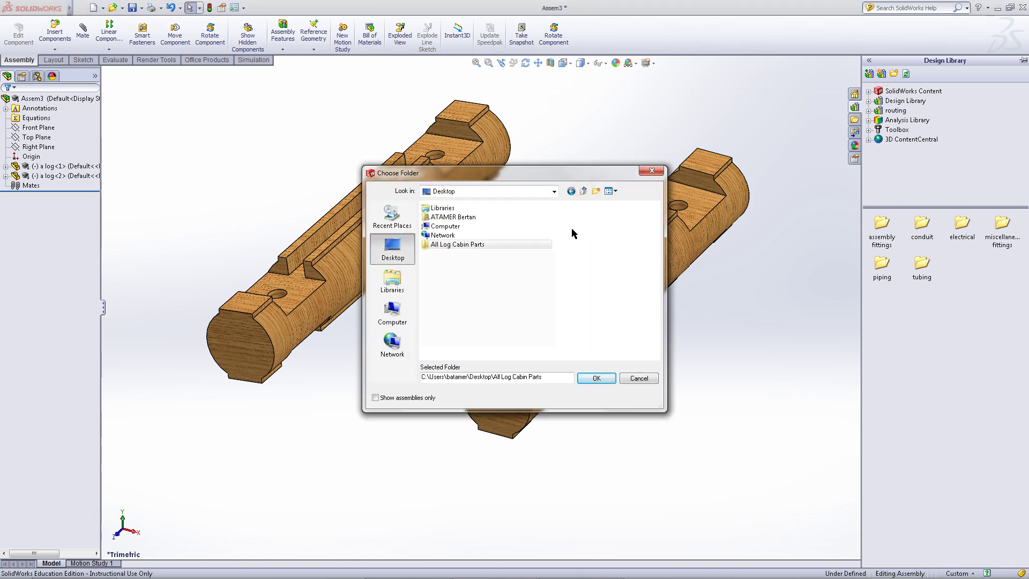
pyautogui.click(523, 244)
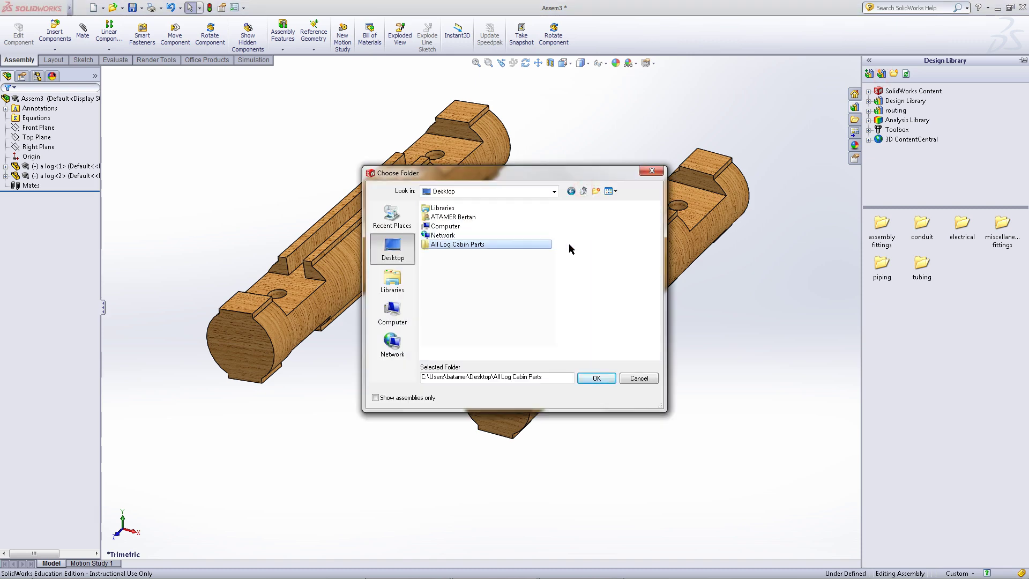
pyautogui.click(608, 379)
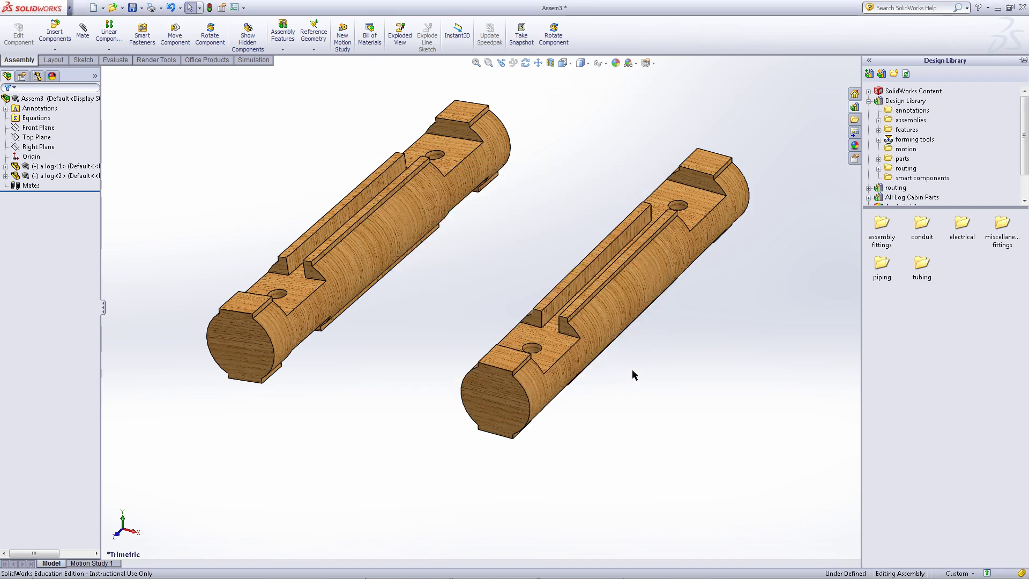
# - Expand All Log Cabin Parts in the library and show its Logs folder
pyautogui.click(868, 101)
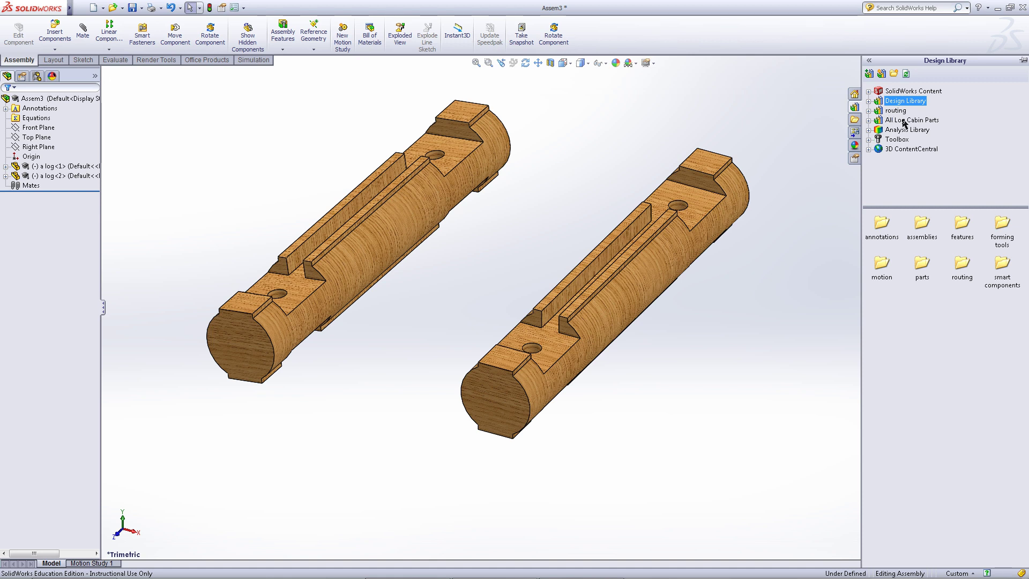
pyautogui.click(869, 120)
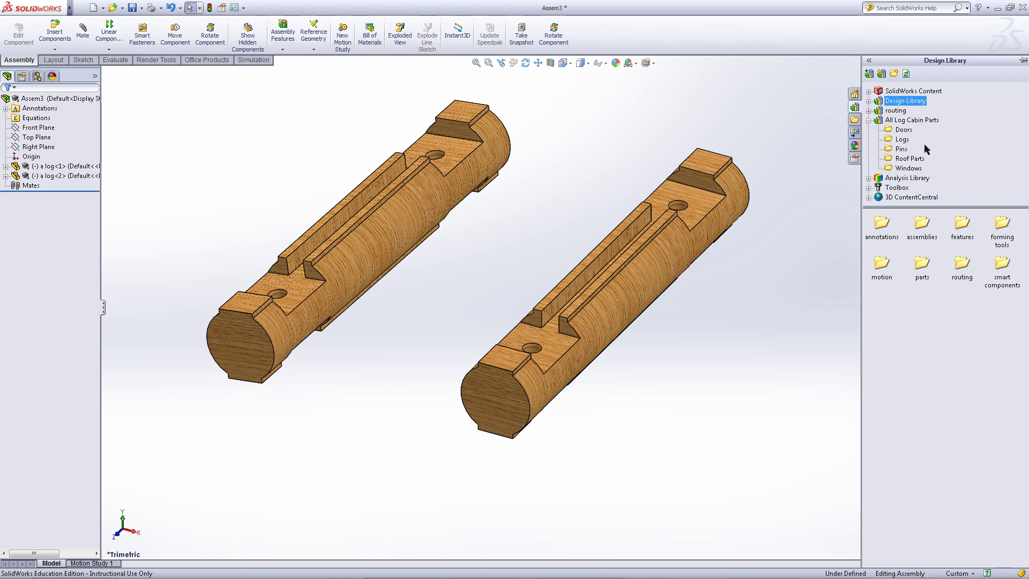
pyautogui.click(902, 139)
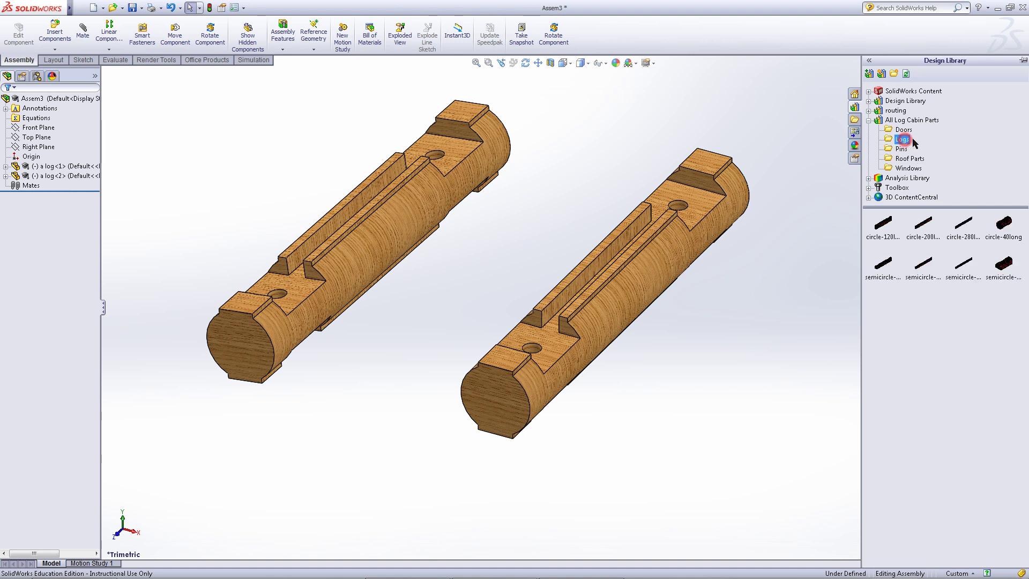
# - Drag a round log from the Logs library and place two copies, then fit the view
pyautogui.click(986, 334)
pyautogui.moveTo(922, 229); pyautogui.dragTo(464, 280)
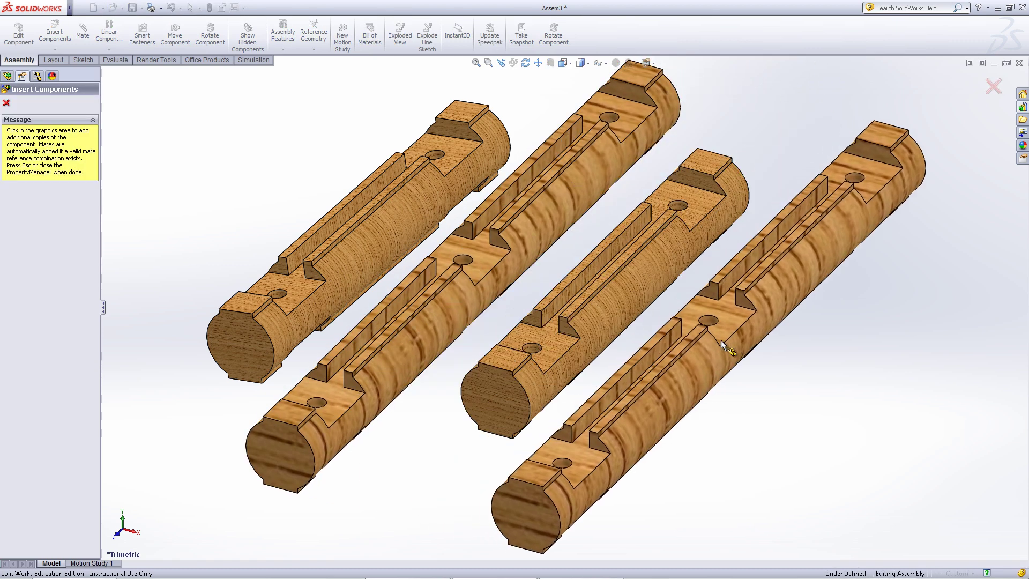
pyautogui.click(720, 338)
pyautogui.click(268, 185)
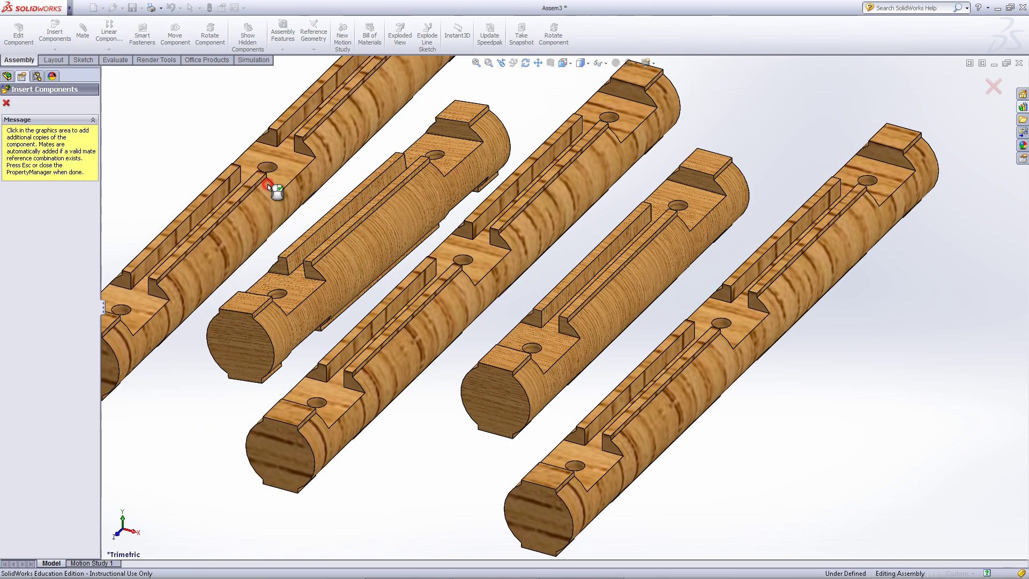
pyautogui.click(7, 103)
pyautogui.press('f')
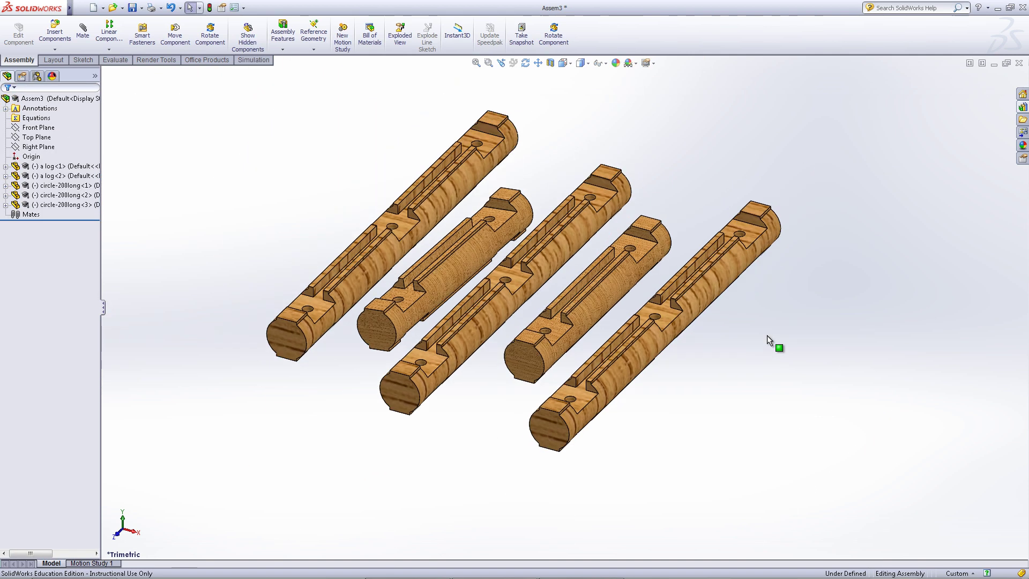
# - Place two parallelogram-120 roof plates from Roof Parts and shift the left plate
pyautogui.click(1022, 109)
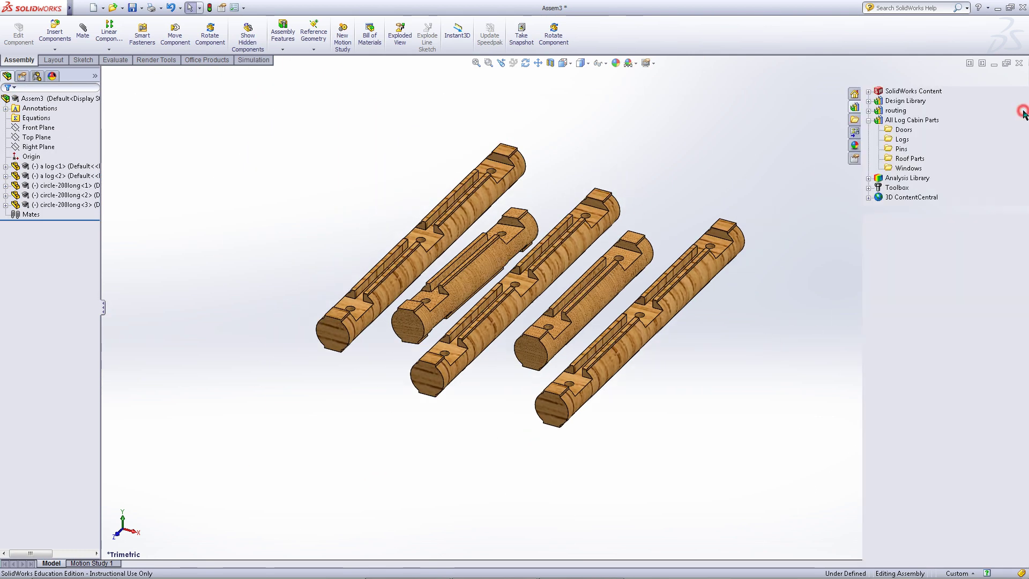
pyautogui.click(921, 160)
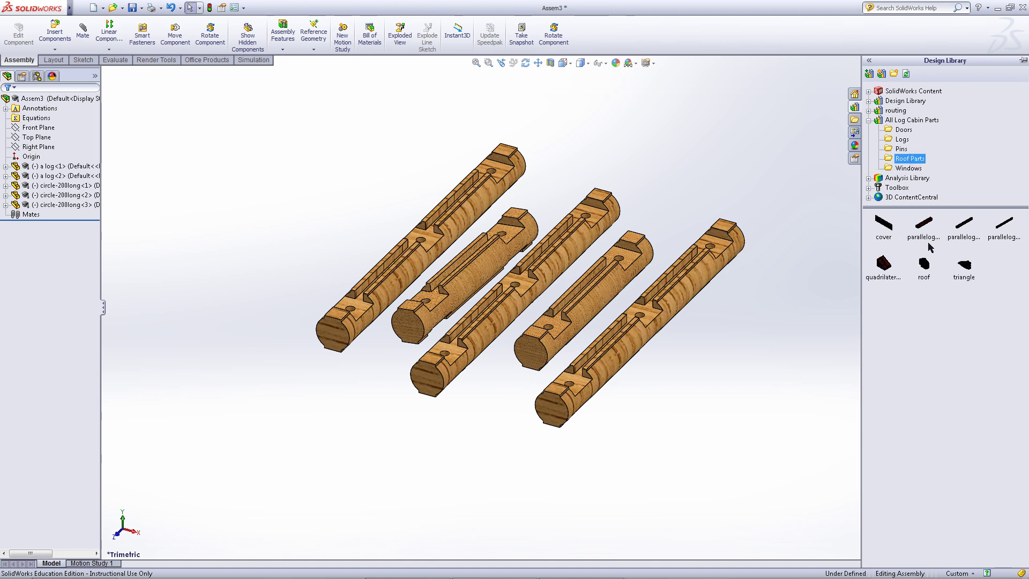
pyautogui.moveTo(922, 223); pyautogui.dragTo(736, 363)
pyautogui.click(828, 389)
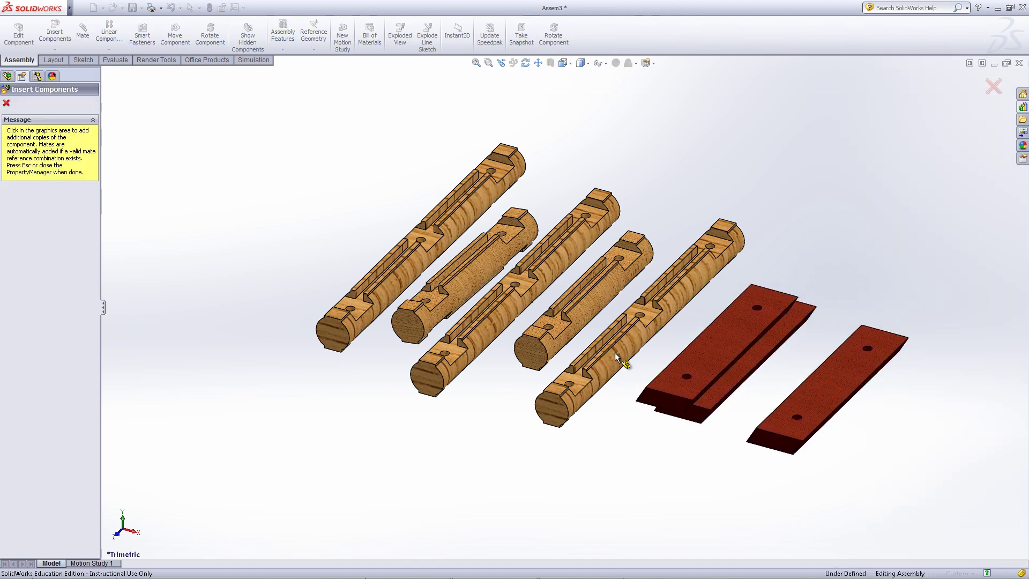
pyautogui.click(6, 102)
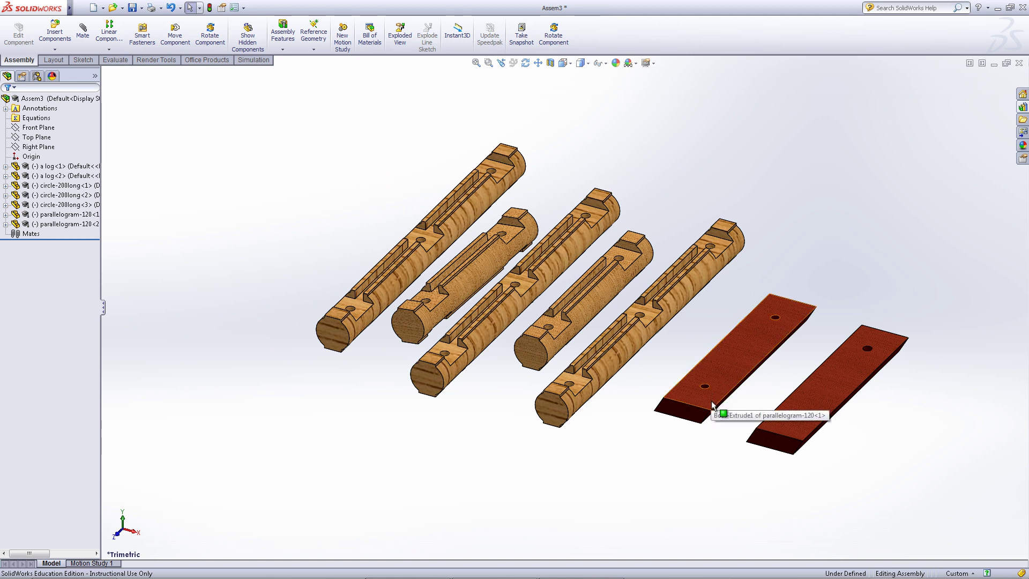
pyautogui.moveTo(715, 408)
pyautogui.mouseDown()
pyautogui.moveTo(747, 375)
pyautogui.moveTo(727, 407)
pyautogui.mouseUp()
pyautogui.click(685, 470)
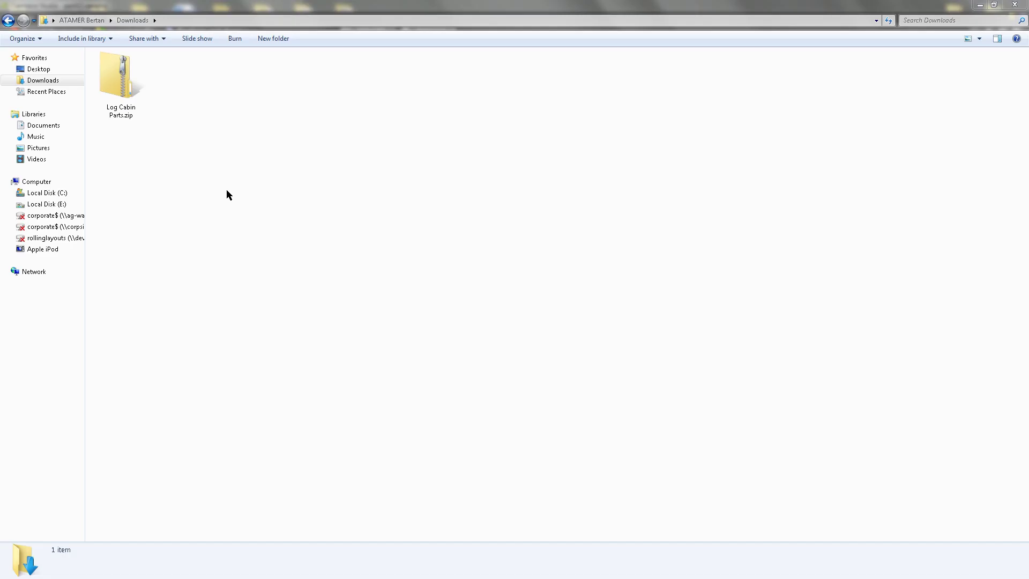
# - Extract Log Cabin Parts.zip into a Log Cabin Parts folder
pyautogui.rightClick(127, 88)
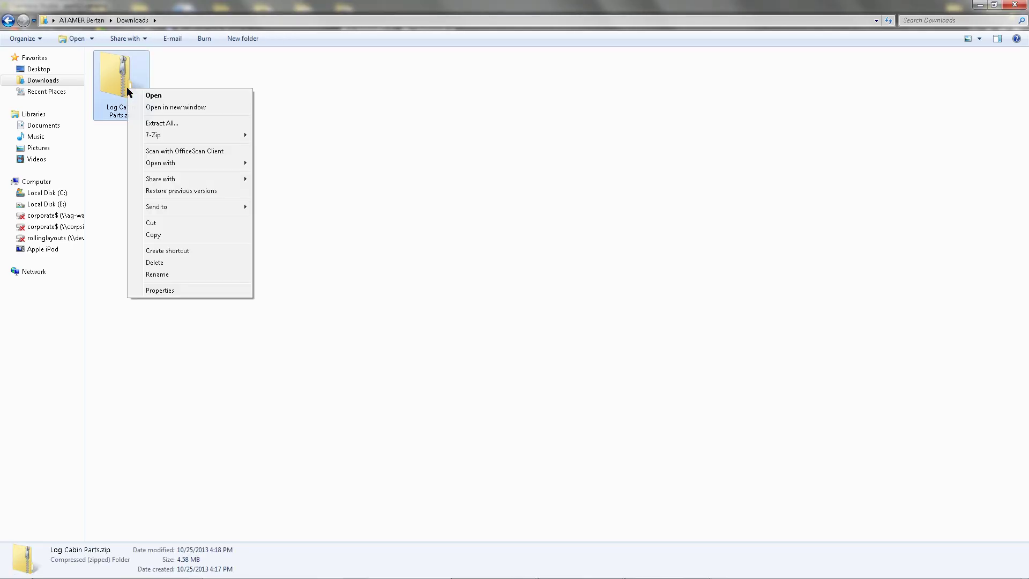
pyautogui.click(162, 123)
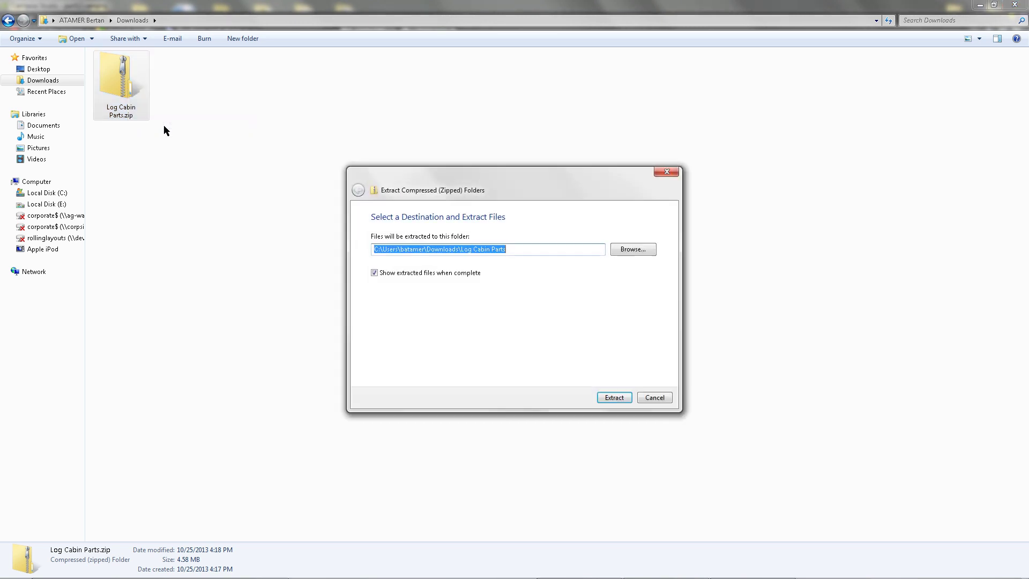
pyautogui.click(612, 399)
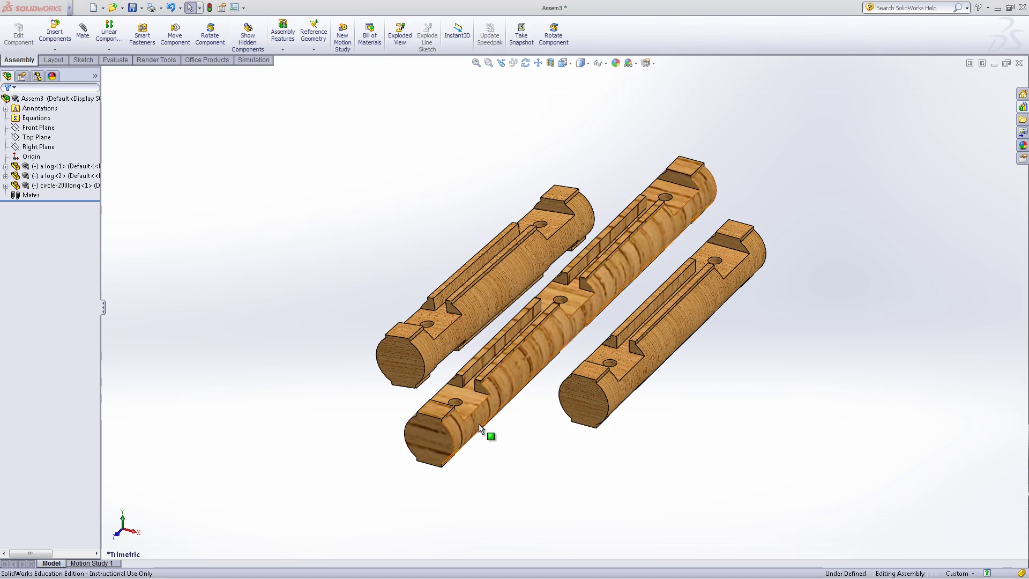
# - Delete the middle circle-200long log and move the right log up and right
pyautogui.rightClick(479, 427)
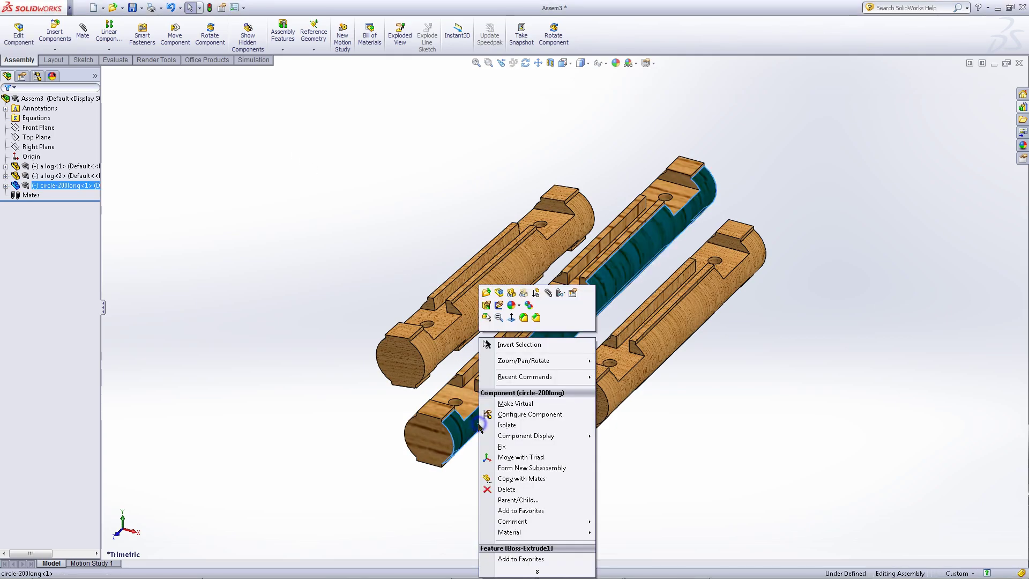
pyautogui.click(515, 490)
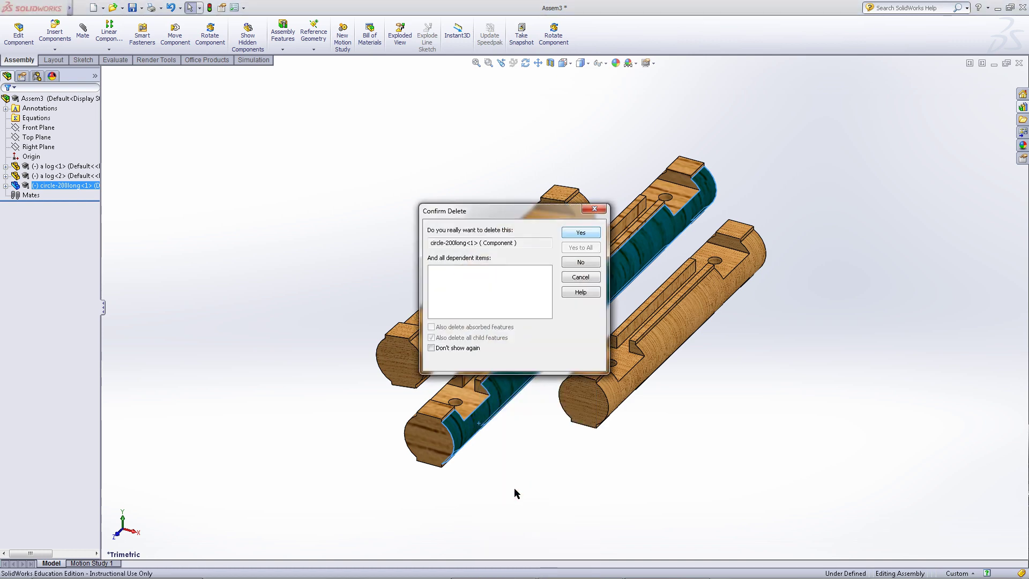
pyautogui.press('Return')
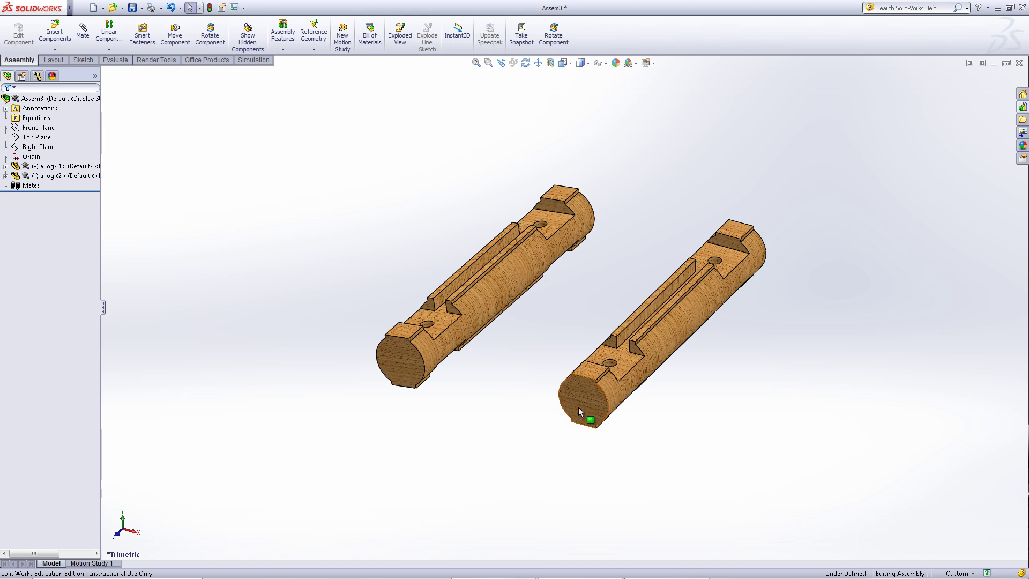
pyautogui.moveTo(583, 402); pyautogui.dragTo(596, 382)
# - Mate a log<1>'s Front Plane coincident with the assembly's Front Plane
pyautogui.click(732, 516)
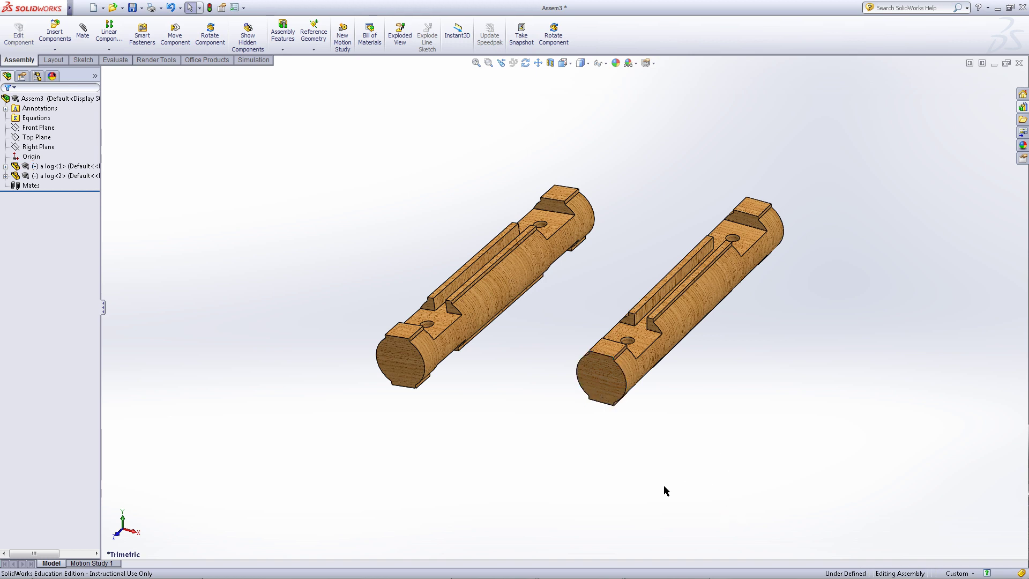
pyautogui.click(5, 166)
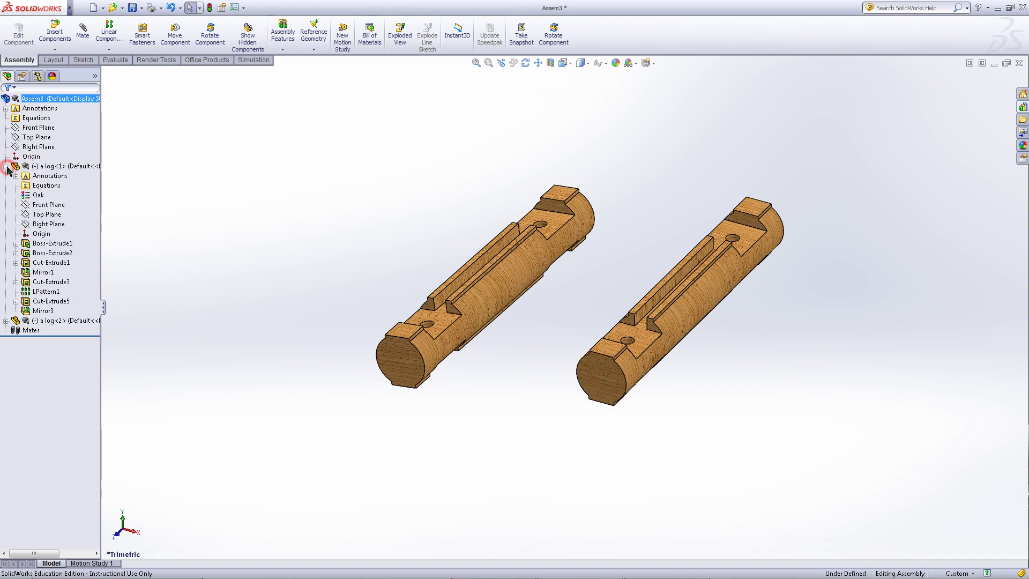
pyautogui.click(58, 205)
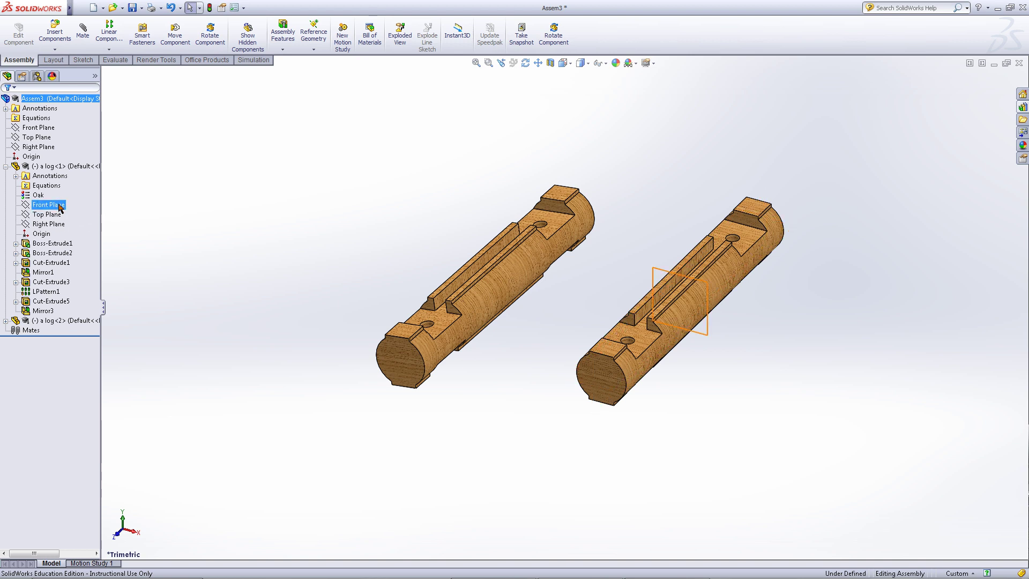
pyautogui.click(59, 204)
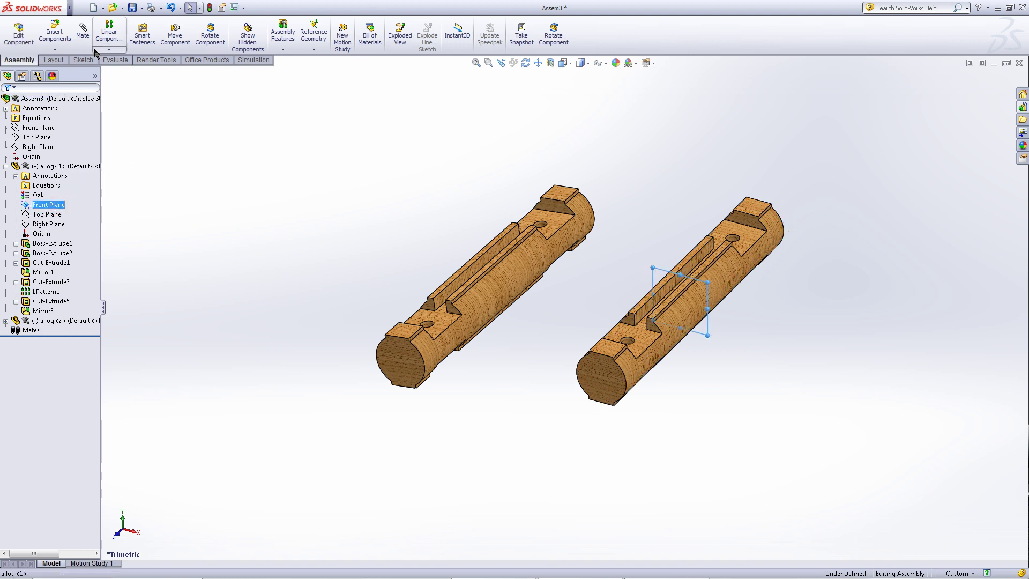
pyautogui.click(83, 32)
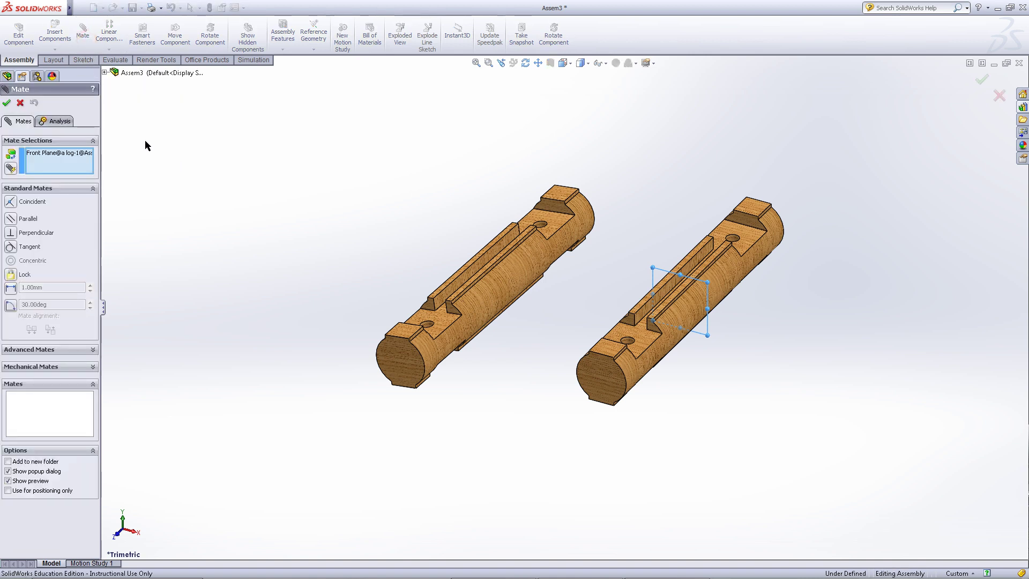
pyautogui.click(105, 73)
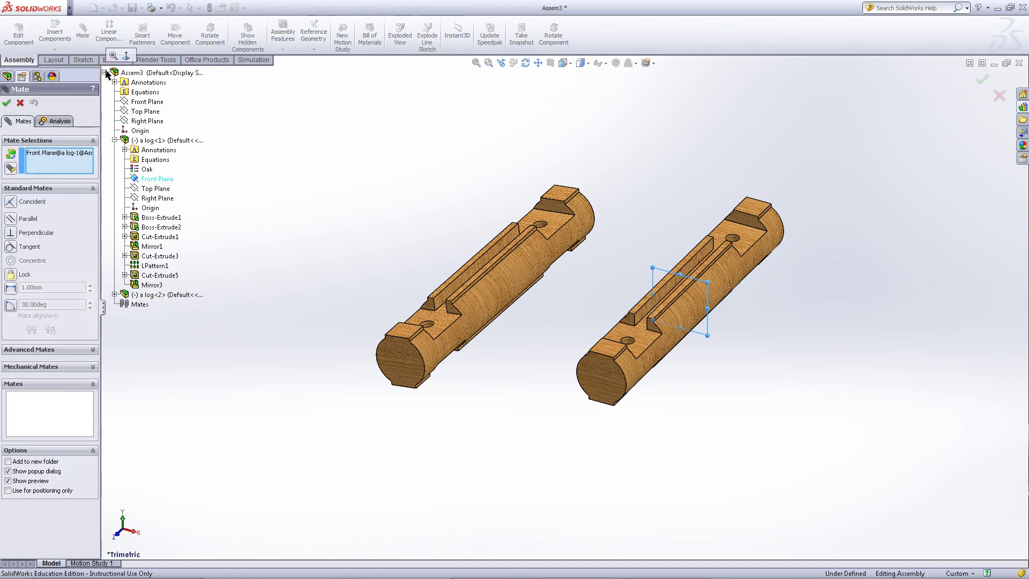
pyautogui.click(135, 102)
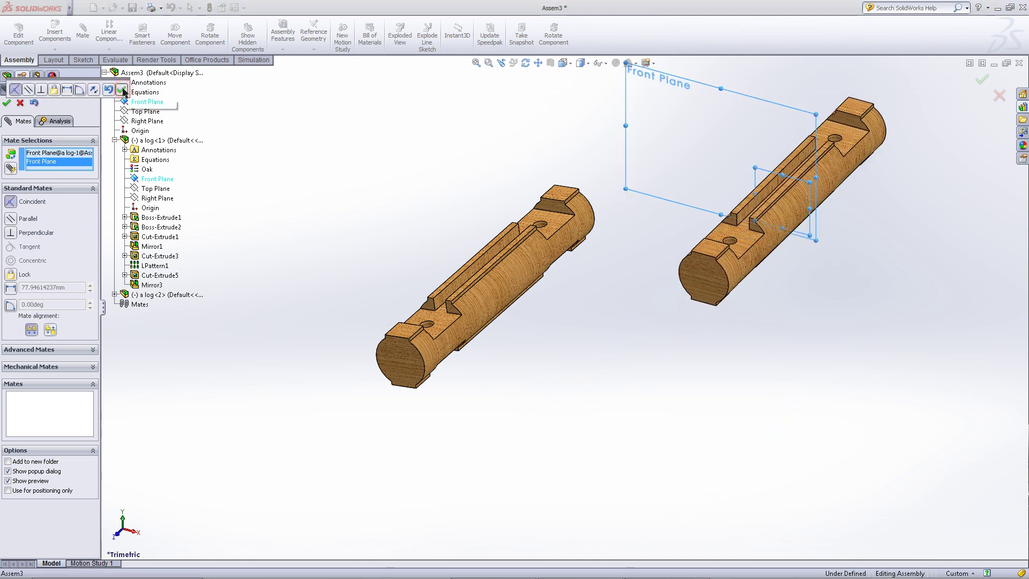
pyautogui.click(6, 103)
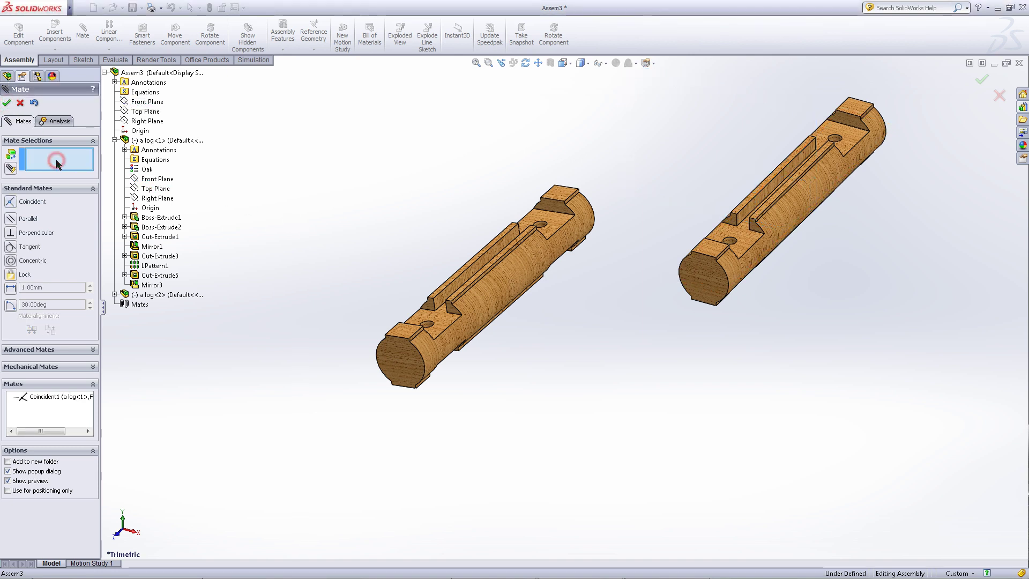
# - Mate a log<1>'s Top Plane coincident with the assembly's Top Plane
pyautogui.click(153, 189)
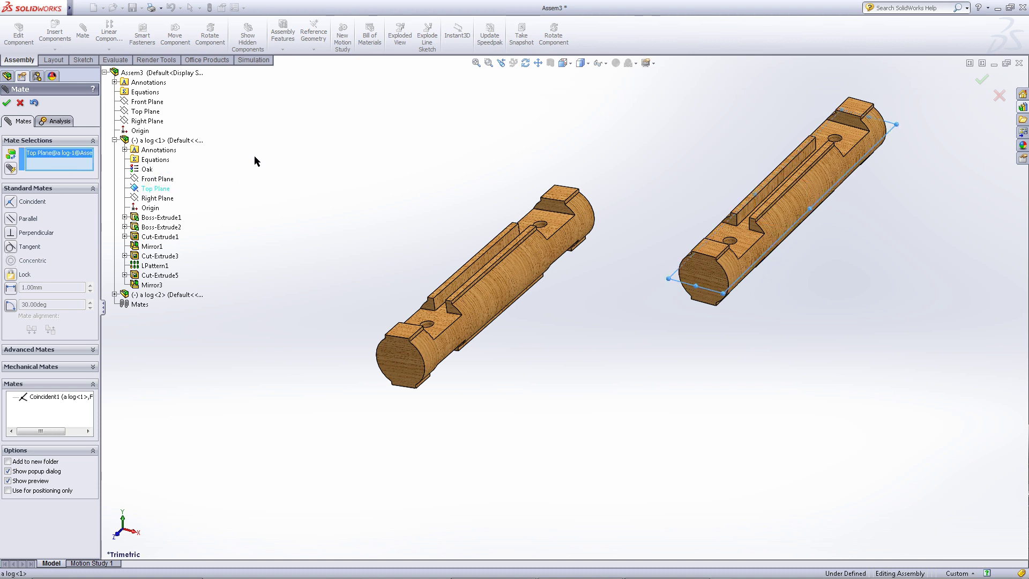
pyautogui.click(156, 112)
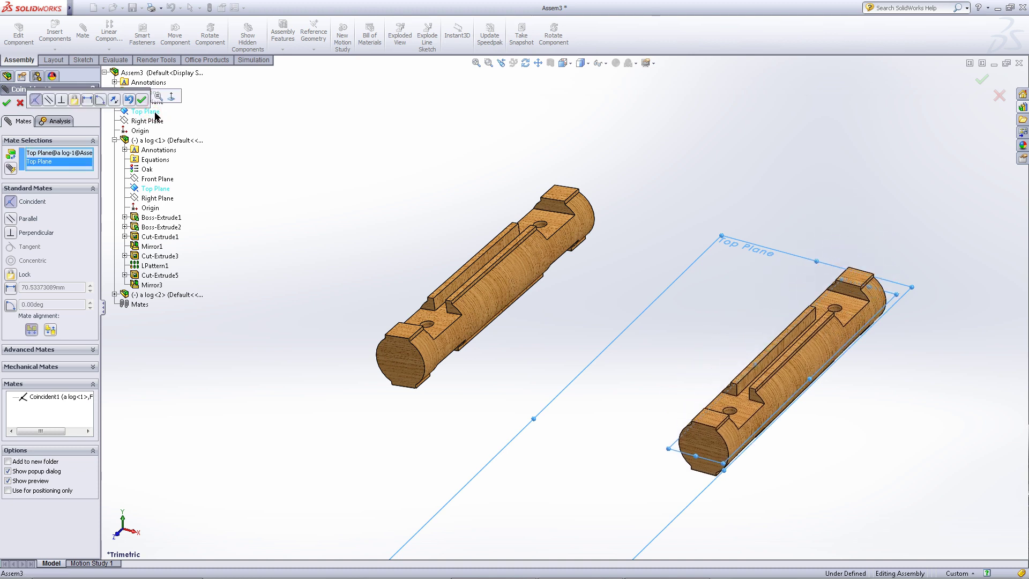
pyautogui.click(6, 103)
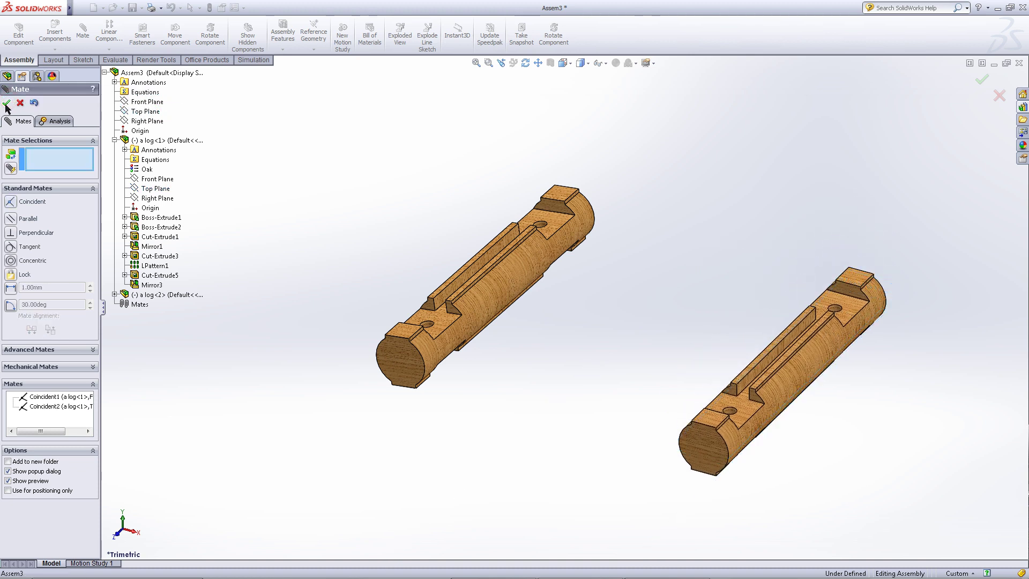
pyautogui.click(7, 103)
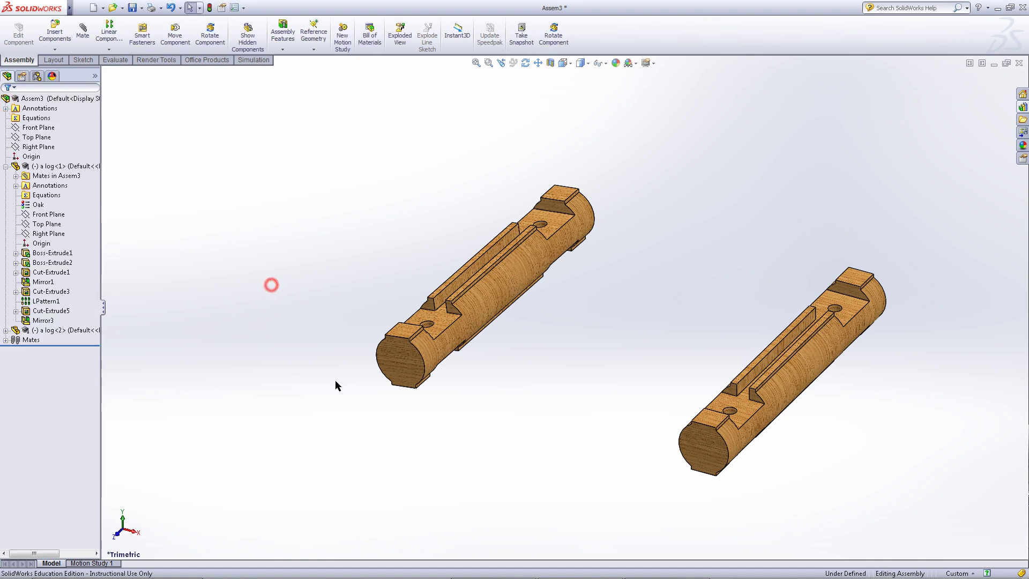
# - Mate a log<1>'s Right Plane coincident with the assembly's Right Plane
pyautogui.moveTo(708, 452); pyautogui.dragTo(707, 474)
pyautogui.click(443, 451)
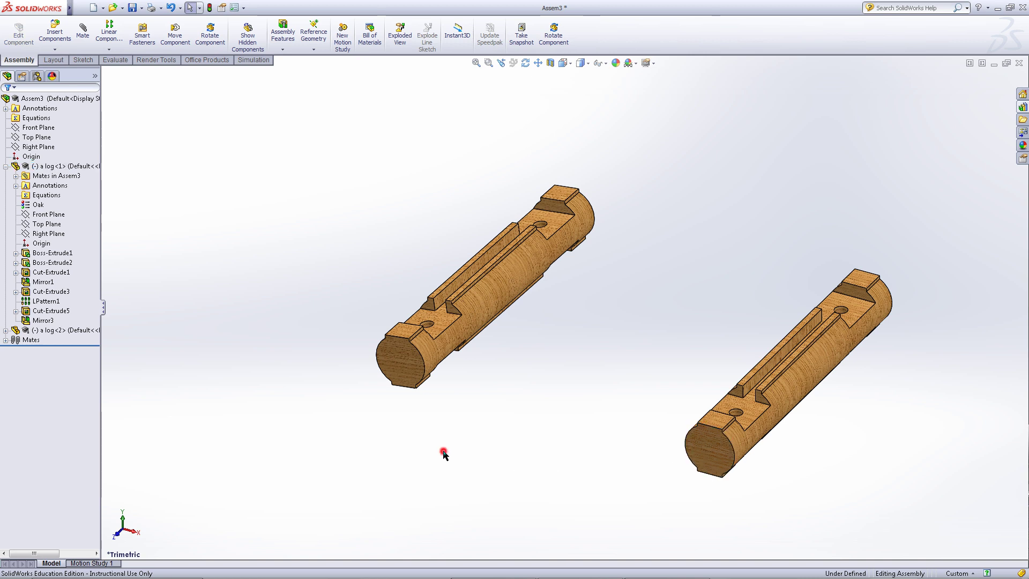
pyautogui.click(53, 234)
pyautogui.rightClick(62, 233)
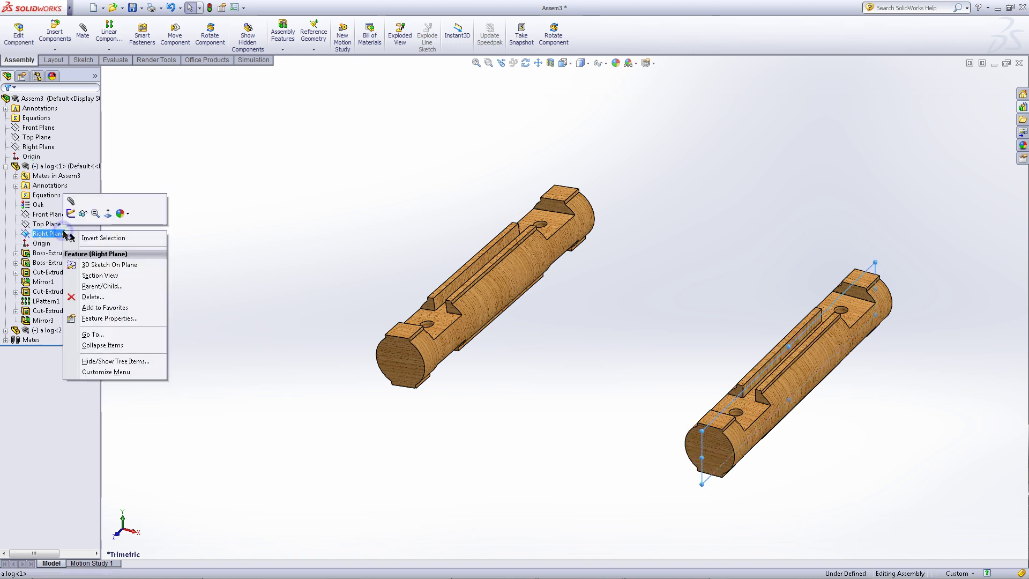
pyautogui.click(71, 202)
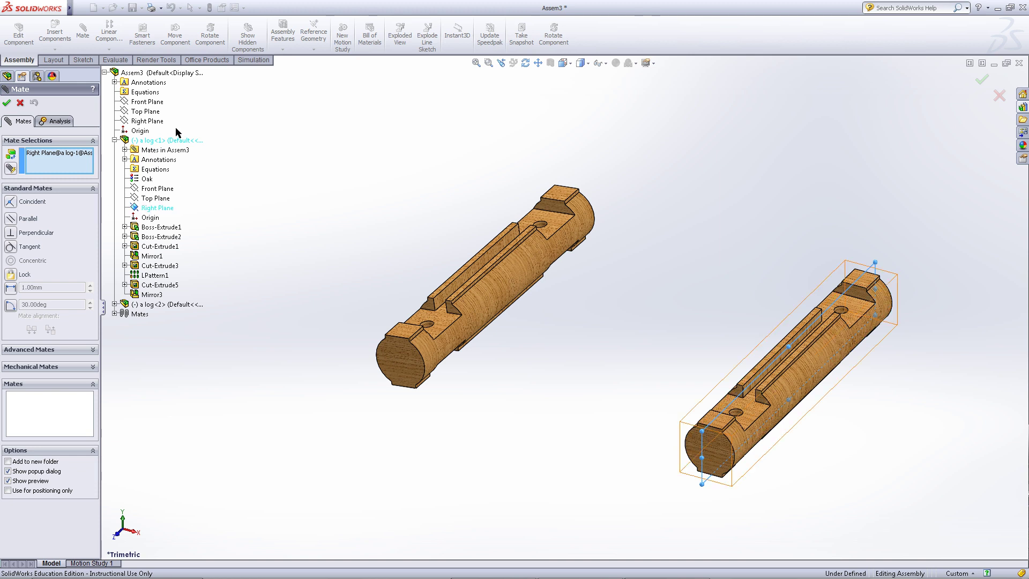
pyautogui.click(159, 121)
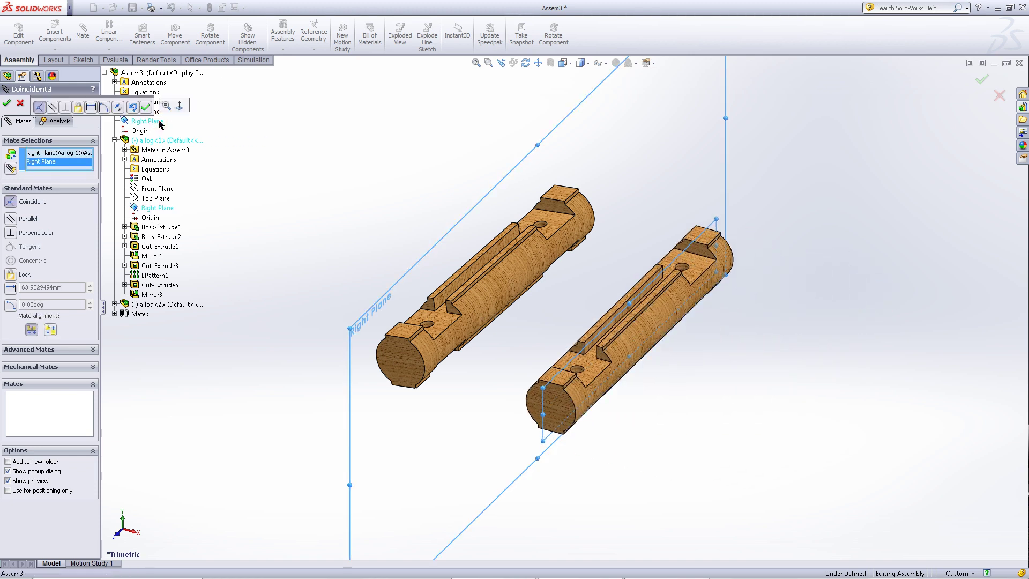
pyautogui.click(145, 107)
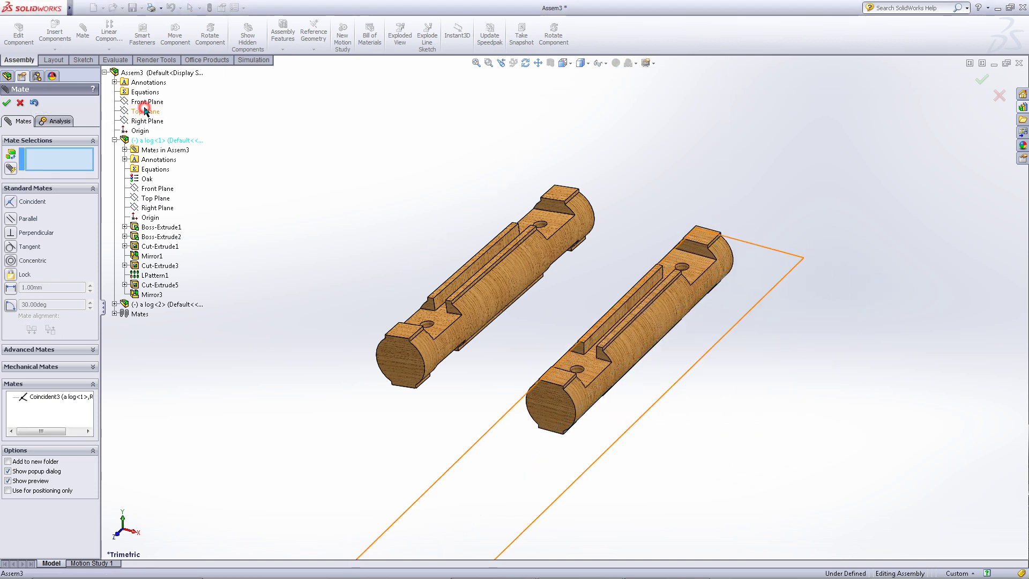
pyautogui.click(6, 103)
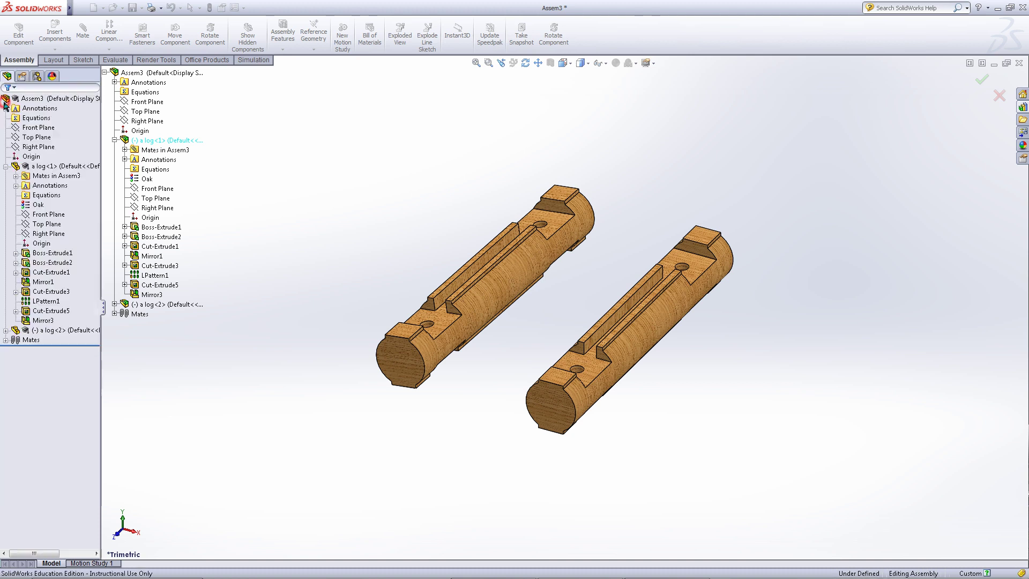
# - Confirm a log<1> is fixed in place and drag a log<2> further aside
pyautogui.moveTo(535, 420); pyautogui.dragTo(555, 355)
pyautogui.click(674, 515)
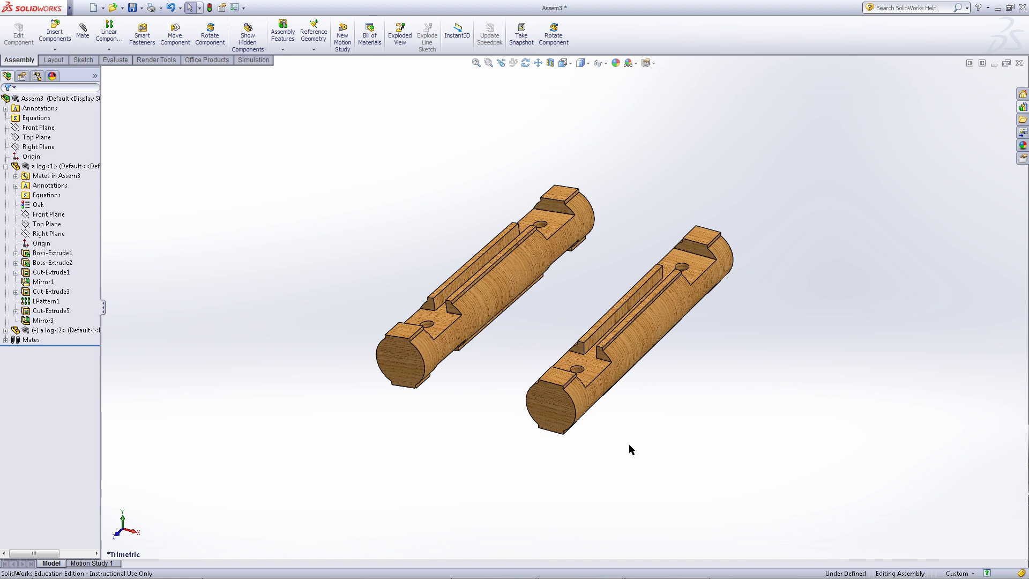
pyautogui.moveTo(394, 367); pyautogui.dragTo(412, 426)
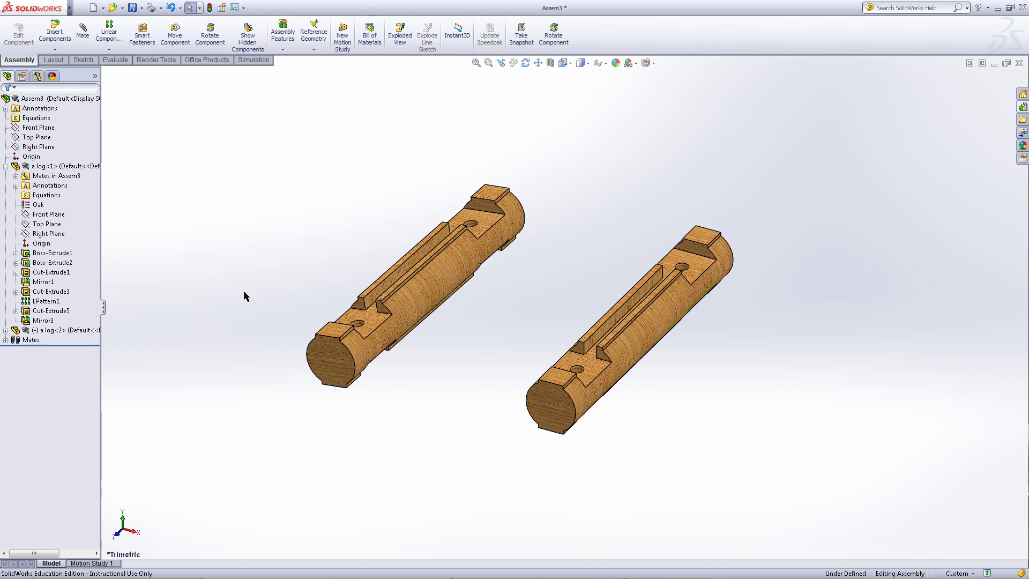
# - Add a concentric mate between the first pair of holes on the two logs
pyautogui.click(5, 166)
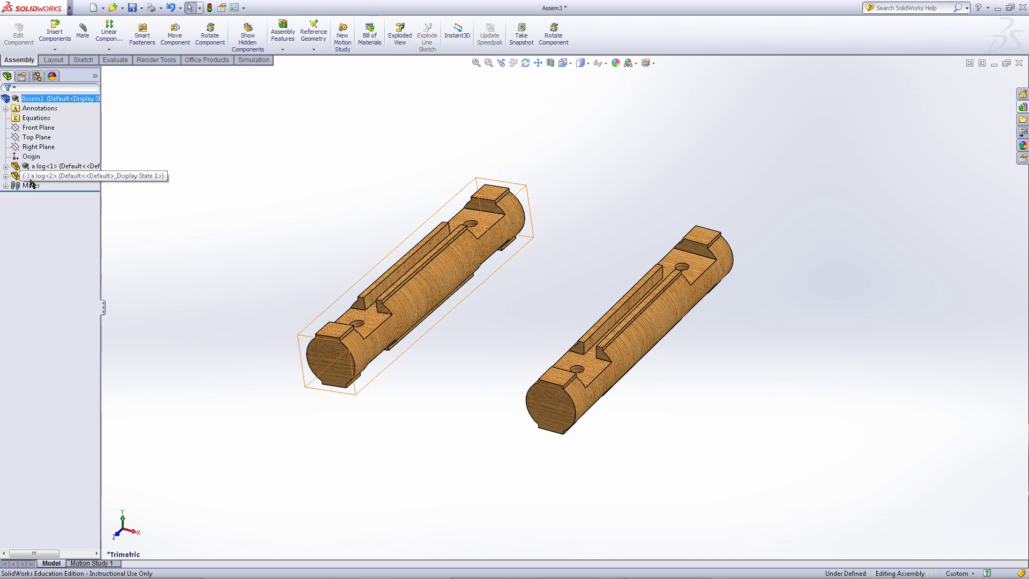
pyautogui.click(243, 227)
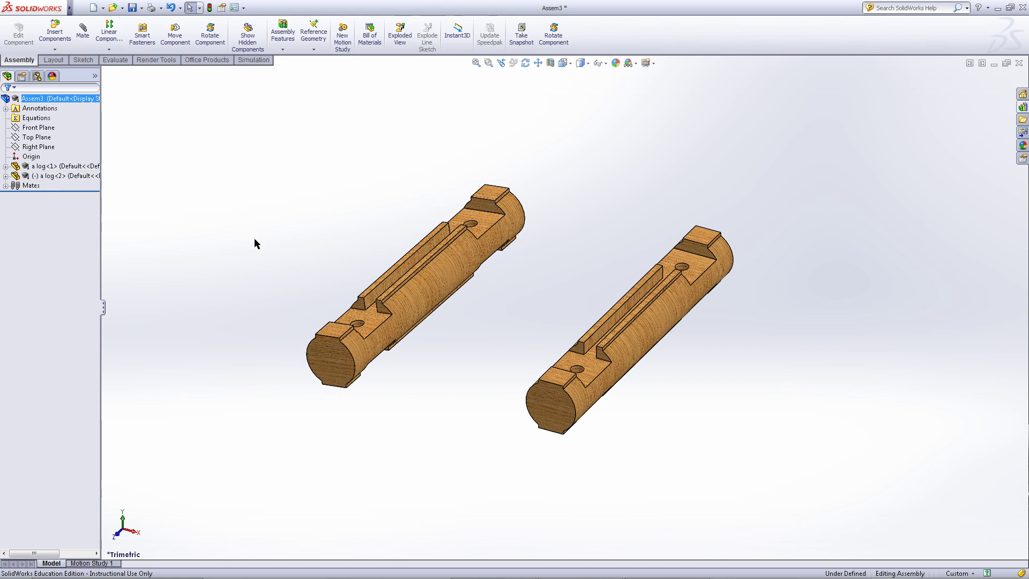
pyautogui.click(82, 31)
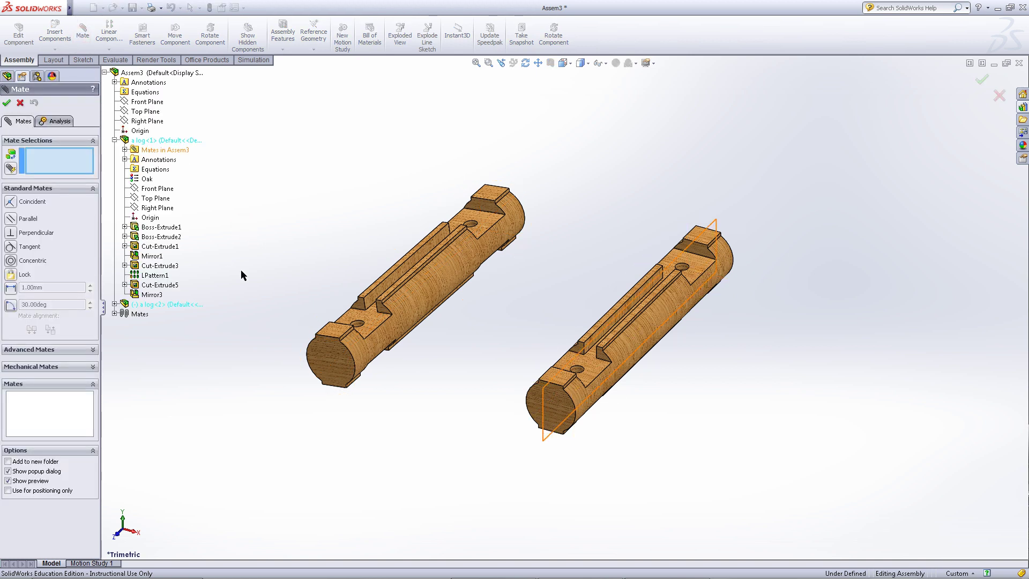
pyautogui.click(114, 141)
pyautogui.click(105, 73)
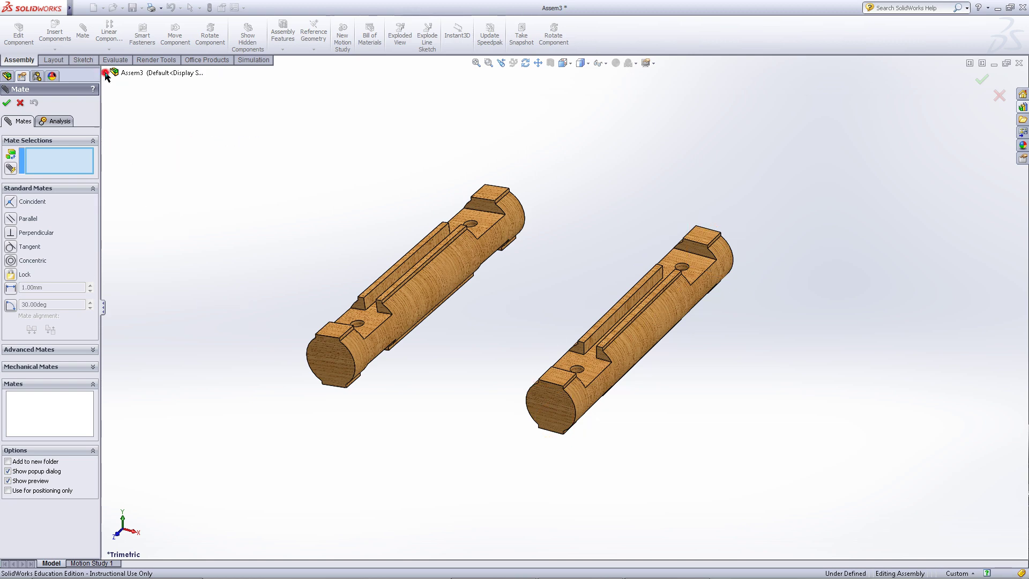
pyautogui.moveTo(338, 245); pyautogui.dragTo(339, 336, button='middle')
pyautogui.click(353, 336)
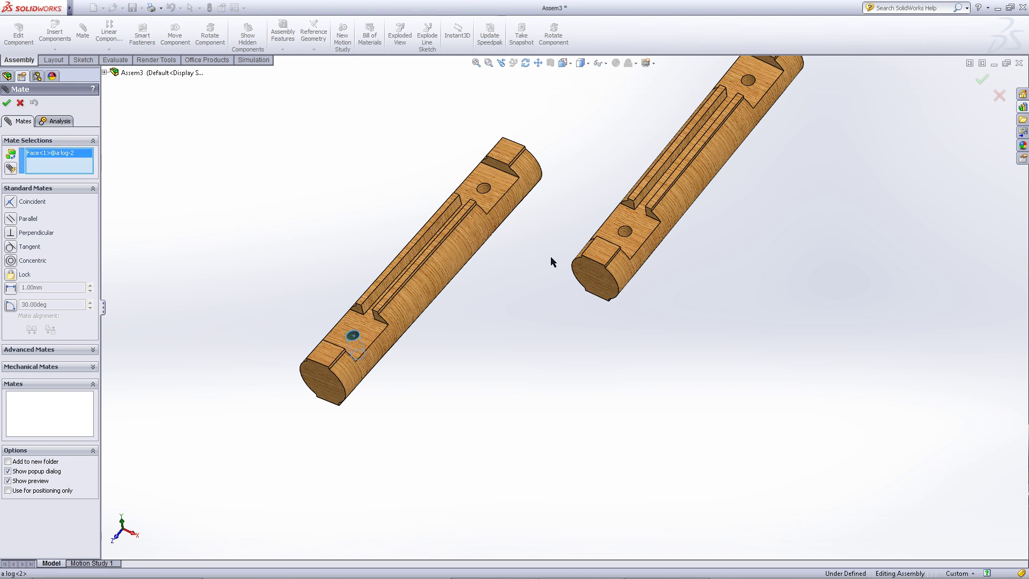
pyautogui.click(626, 230)
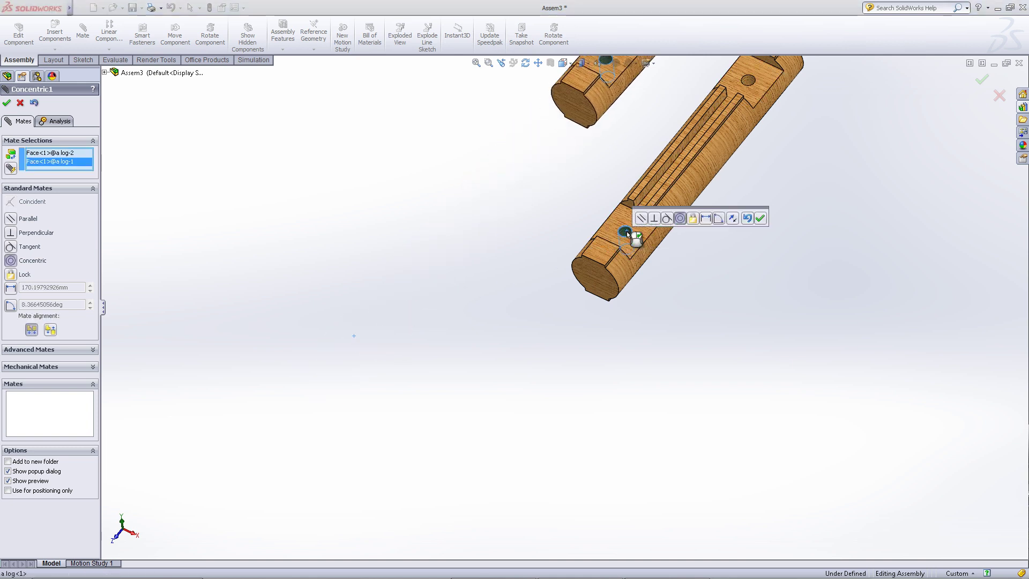
pyautogui.click(759, 218)
# - Add a concentric mate between the second pair of log holes
pyautogui.scroll(4, 742, 259)
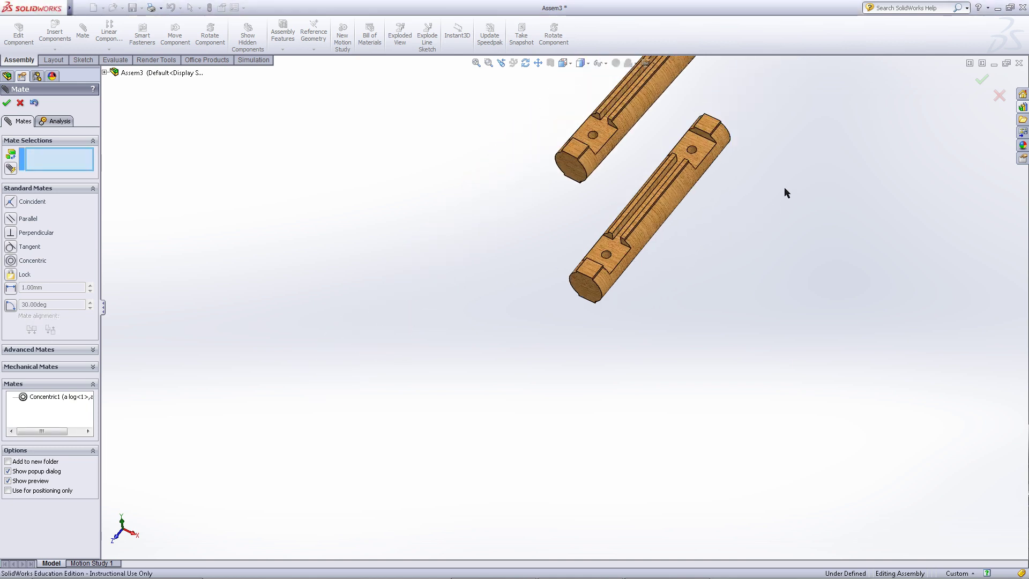
pyautogui.scroll(-6, 649, 124)
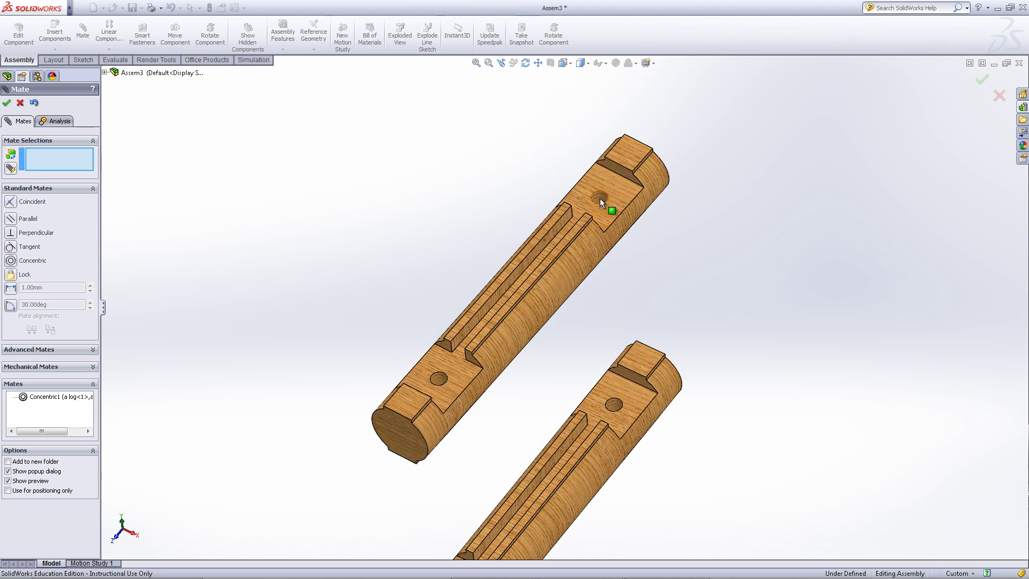
pyautogui.click(599, 198)
pyautogui.click(613, 406)
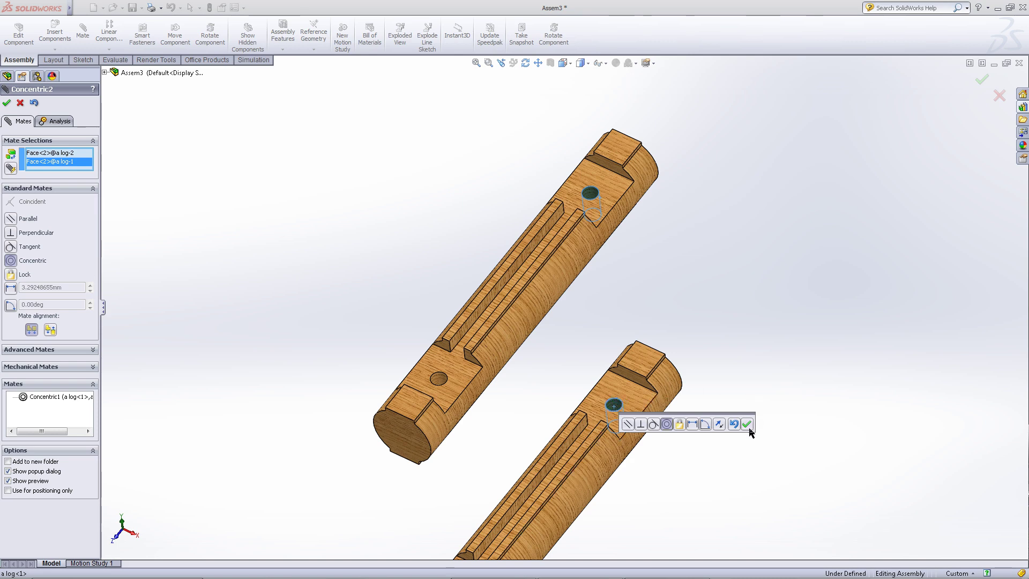
pyautogui.click(747, 424)
# - Mate the two logs' slot faces coincident, fully defining the stacked assembly
pyautogui.moveTo(720, 498); pyautogui.dragTo(574, 219, button='middle')
pyautogui.scroll(-5, 595, 108)
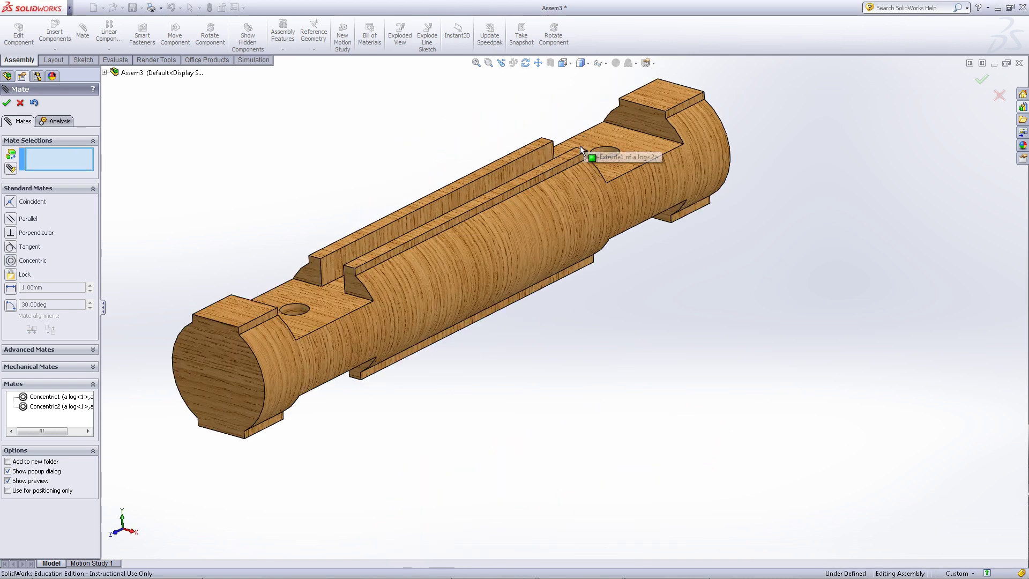
pyautogui.click(575, 152)
pyautogui.scroll(8, 583, 245)
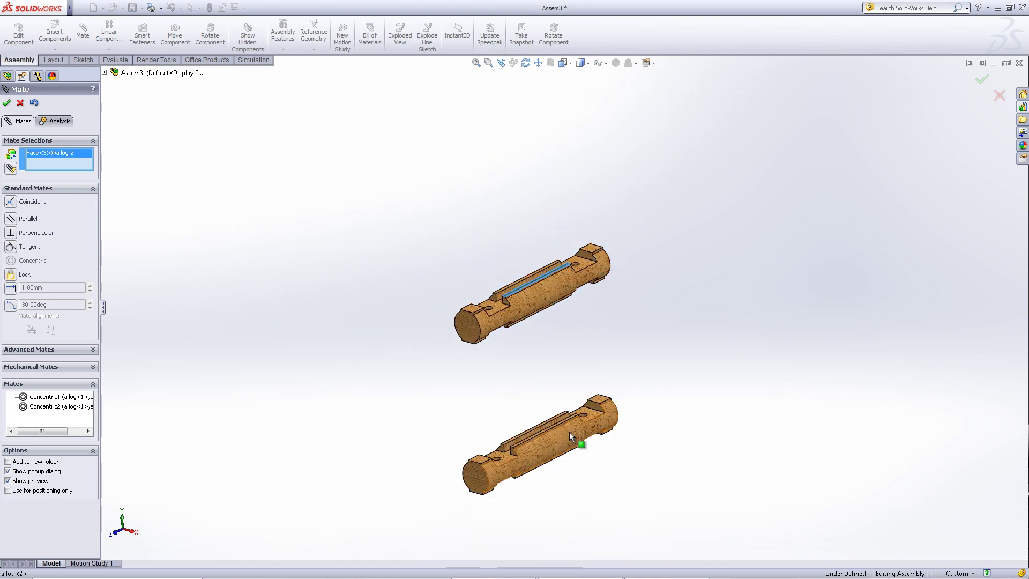
pyautogui.moveTo(568, 353); pyautogui.dragTo(569, 375, button='middle')
pyautogui.scroll(-10, 569, 403)
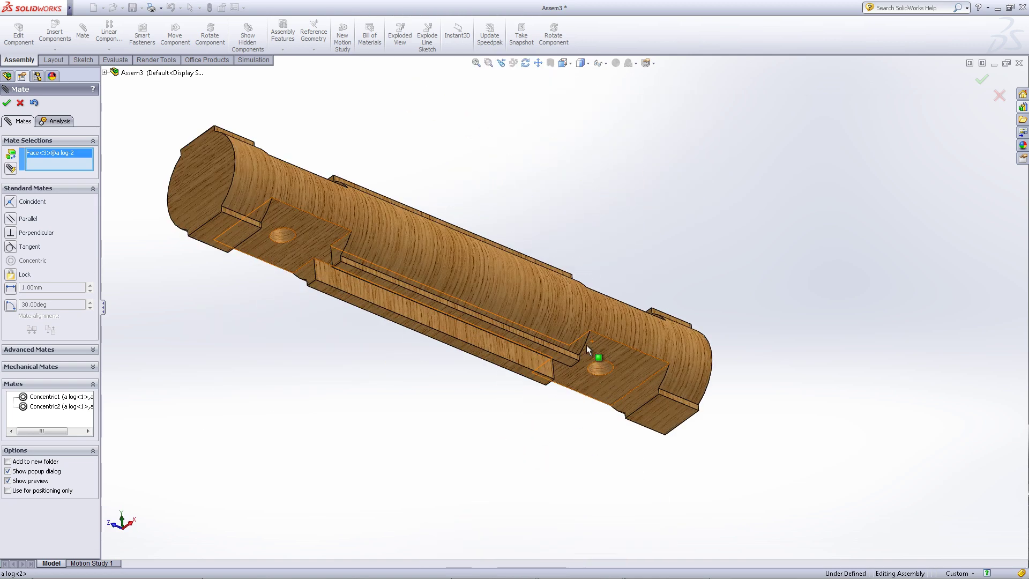
pyautogui.click(538, 362)
pyautogui.scroll(4, 539, 362)
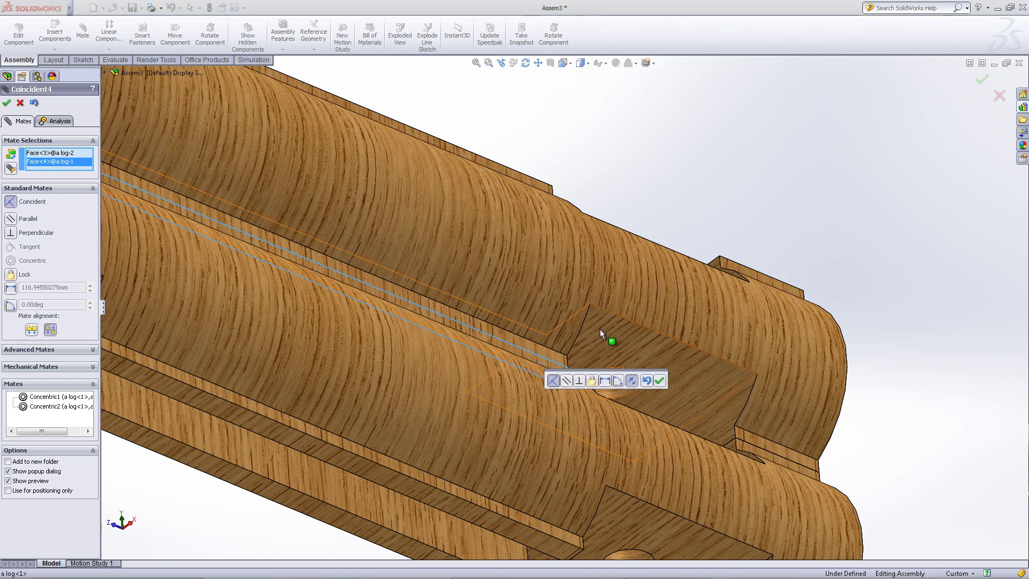
pyautogui.scroll(4, 606, 326)
pyautogui.moveTo(603, 246); pyautogui.dragTo(658, 393, button='middle')
pyautogui.click(660, 381)
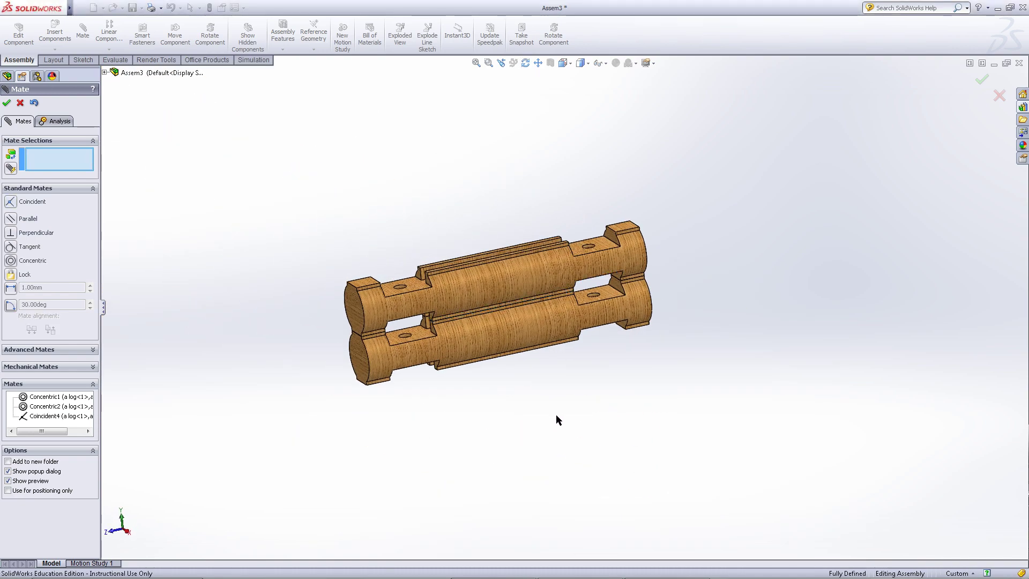
pyautogui.click(7, 103)
pyautogui.moveTo(256, 213); pyautogui.dragTo(264, 275, button='middle')
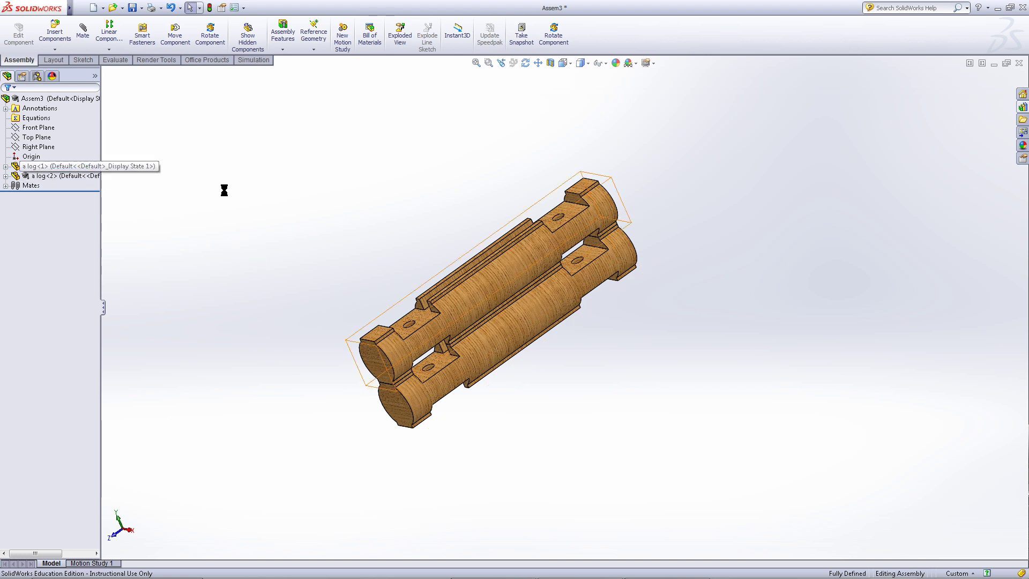
# - Switch the stacked logs to the Isometric view orientation
pyautogui.click(308, 224)
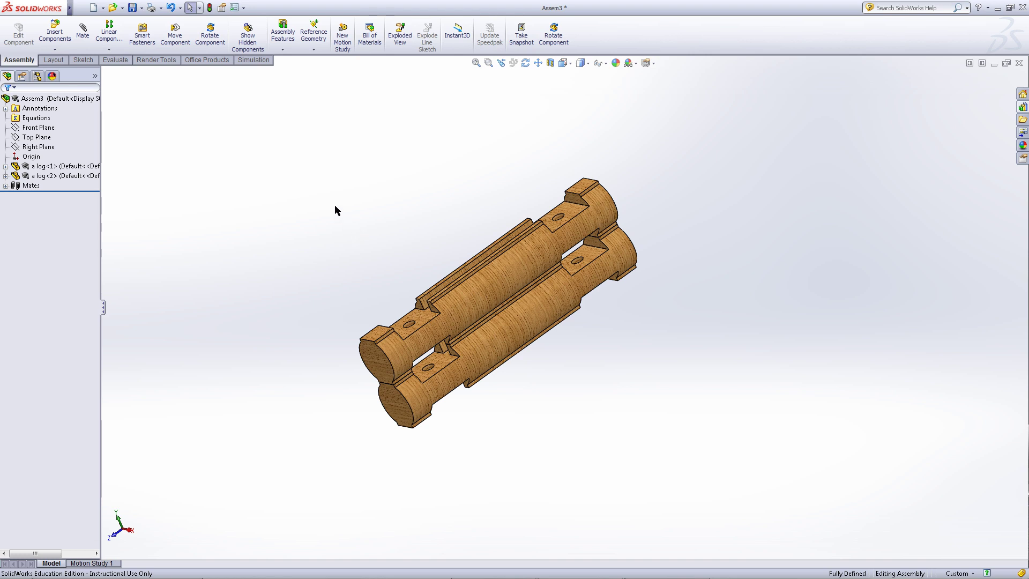
pyautogui.click(563, 63)
pyautogui.click(560, 234)
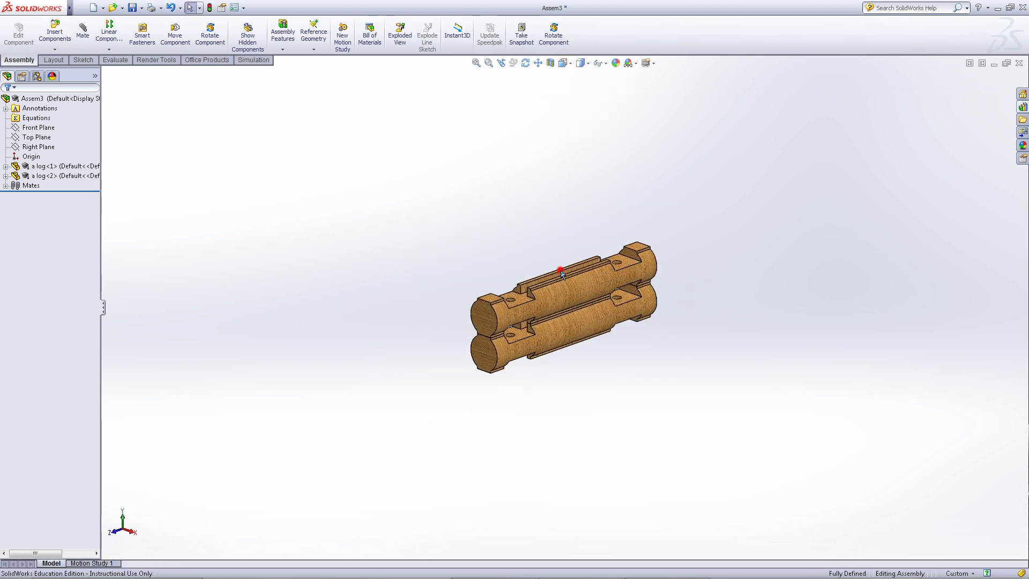
pyautogui.click(442, 168)
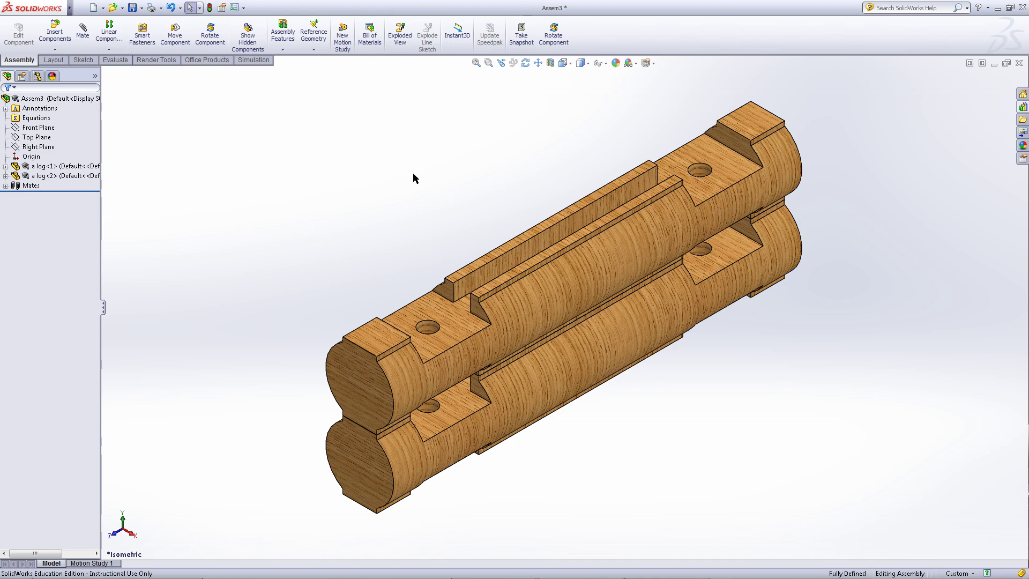
# - Try dragging the upper log to confirm it is fully defined and won't move
pyautogui.click(540, 316)
pyautogui.moveTo(491, 302); pyautogui.dragTo(622, 441)
pyautogui.click(616, 464)
# - Toggle the upper log's transparency, then confirm the lower log can't be moved
pyautogui.rightClick(537, 299)
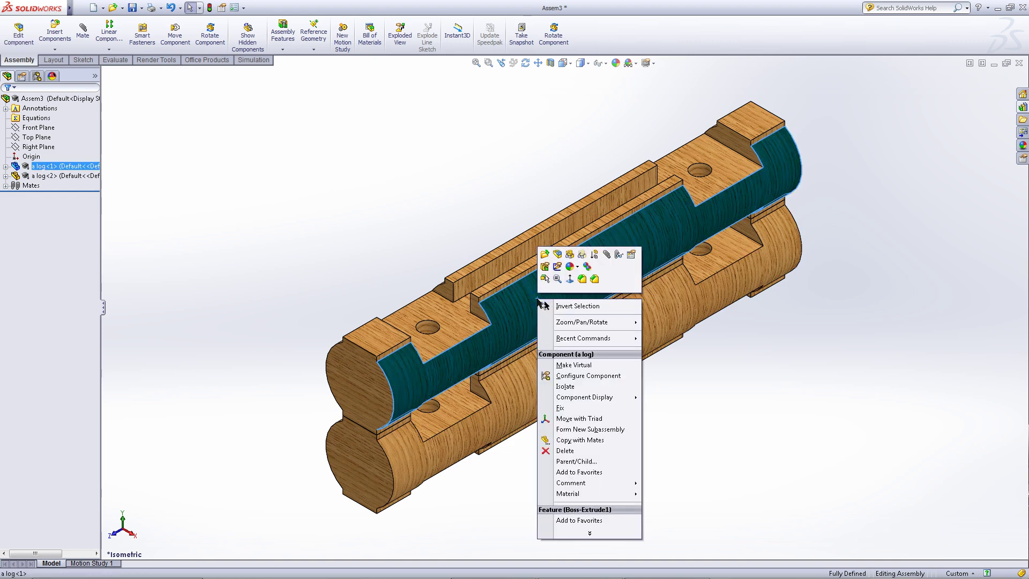
pyautogui.click(581, 254)
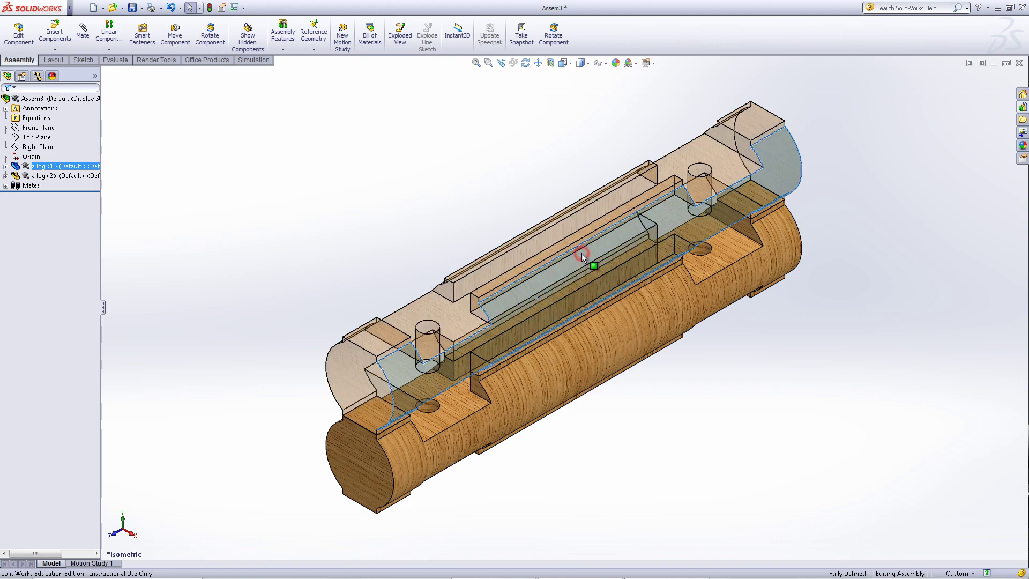
pyautogui.click(805, 459)
pyautogui.moveTo(686, 405); pyautogui.dragTo(587, 354, button='middle')
pyautogui.moveTo(587, 354); pyautogui.dragTo(622, 378)
pyautogui.click(732, 452)
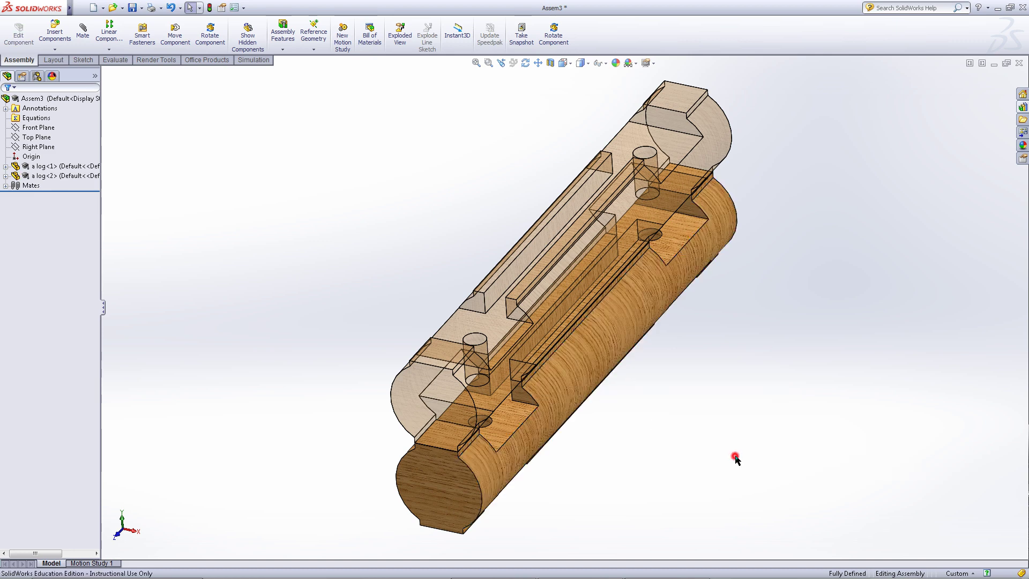
pyautogui.moveTo(706, 399); pyautogui.dragTo(625, 285, button='middle')
# - Use Change Transparency to make the upper log opaque solid wood again
pyautogui.rightClick(750, 149)
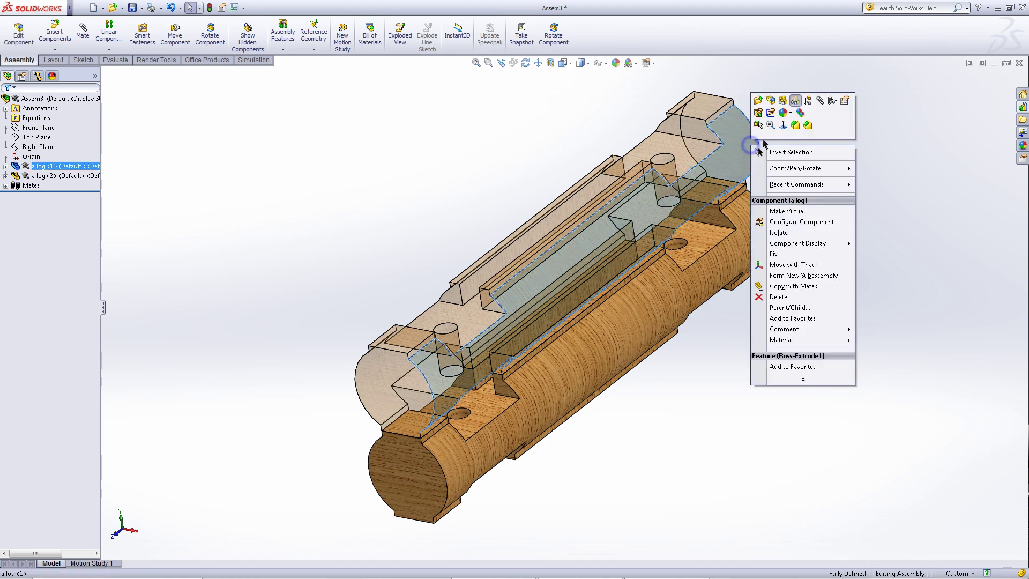
pyautogui.click(799, 102)
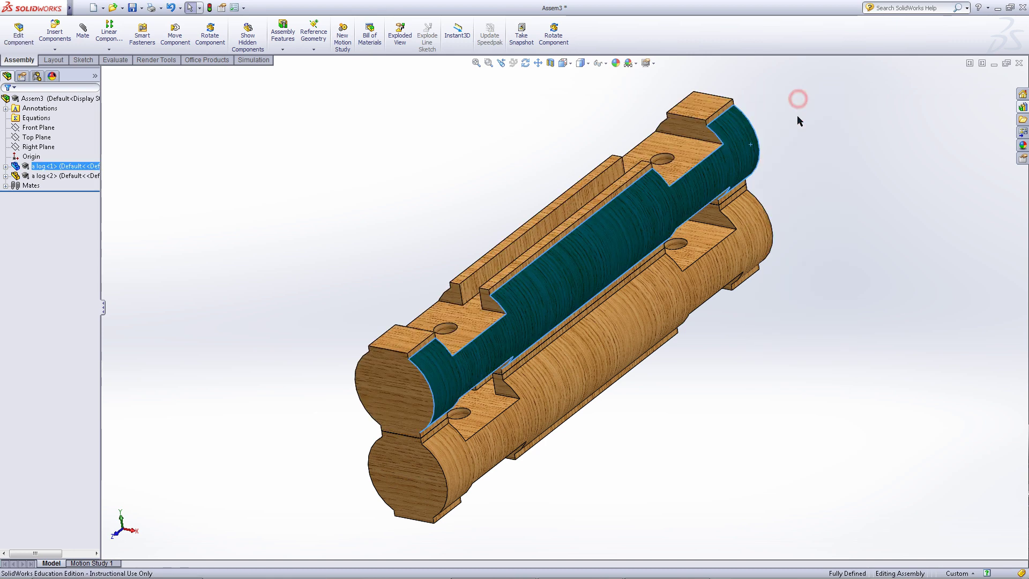
pyautogui.click(812, 177)
pyautogui.rightClick(742, 150)
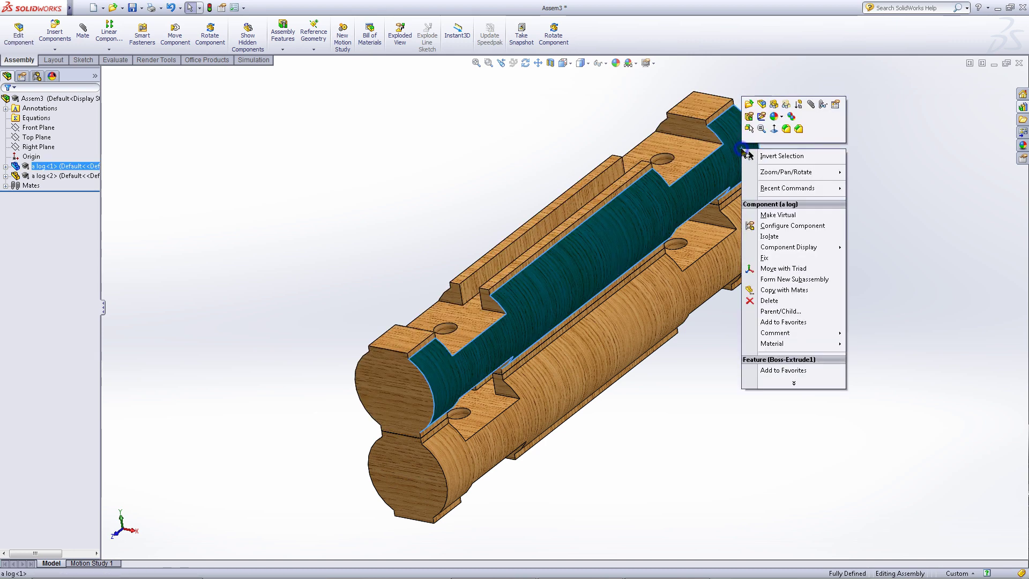
# - Hide the upper log and confirm the remaining lower log stays fixed
pyautogui.click(776, 102)
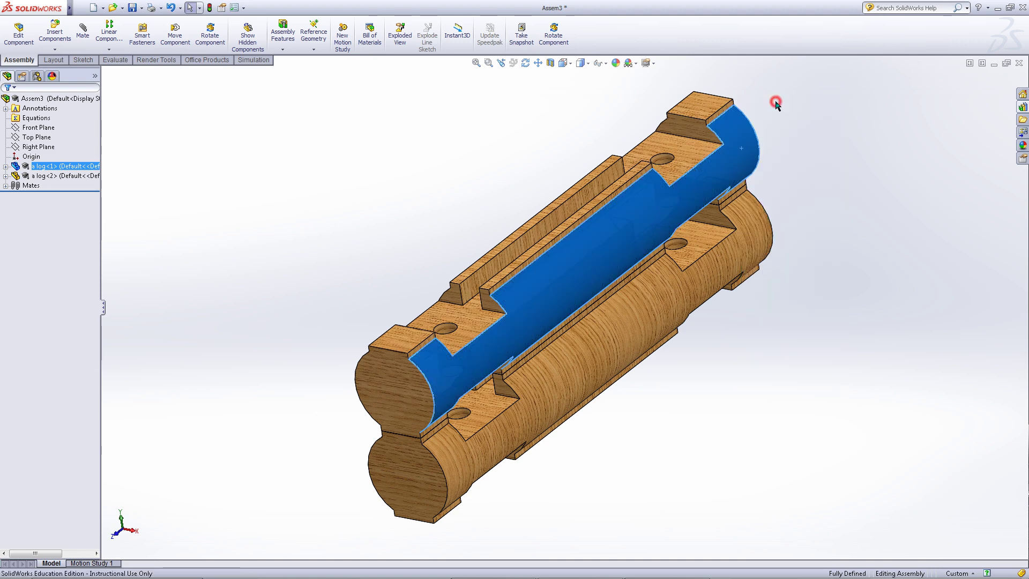
pyautogui.moveTo(698, 378)
pyautogui.mouseDown(button='middle')
pyautogui.moveTo(707, 394)
pyautogui.moveTo(703, 381)
pyautogui.mouseUp(button='middle')
pyautogui.moveTo(595, 377); pyautogui.dragTo(576, 362)
pyautogui.click(670, 388)
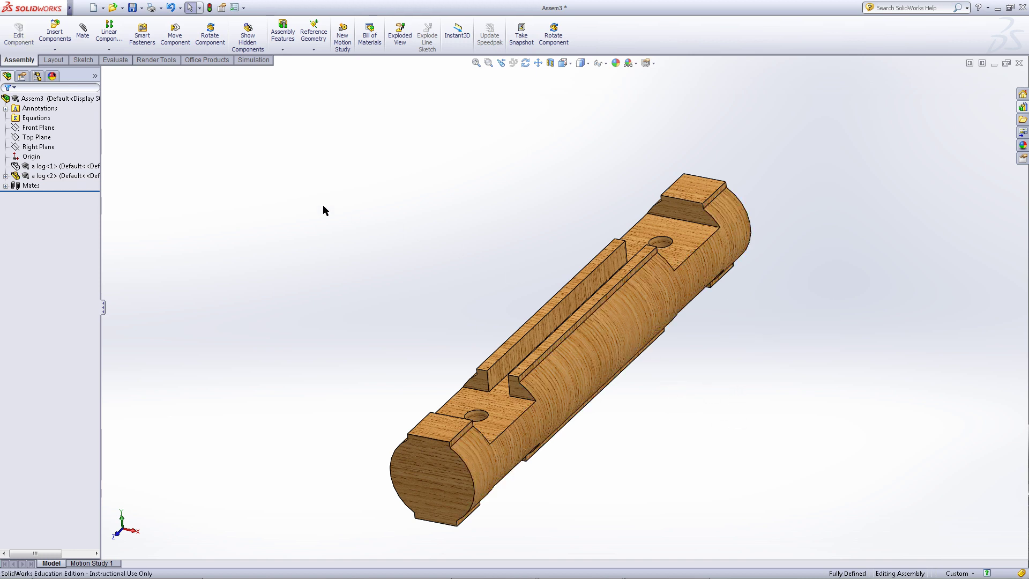
# - Show the hidden log<1> again with Show Components from the FeatureManager tree
pyautogui.rightClick(64, 166)
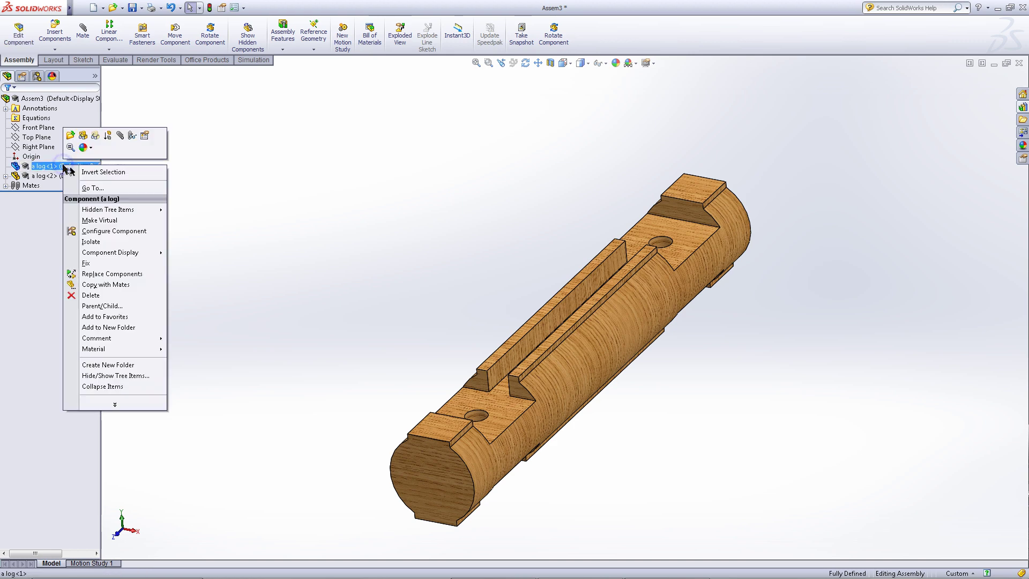
pyautogui.click(83, 136)
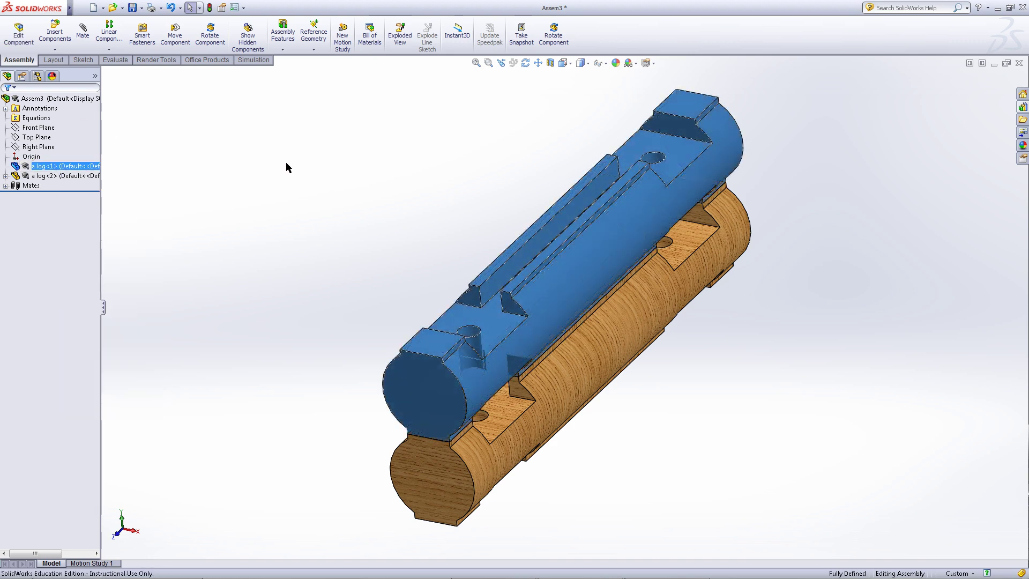
pyautogui.click(310, 168)
pyautogui.moveTo(801, 367); pyautogui.dragTo(791, 430, button='middle')
pyautogui.press('f')
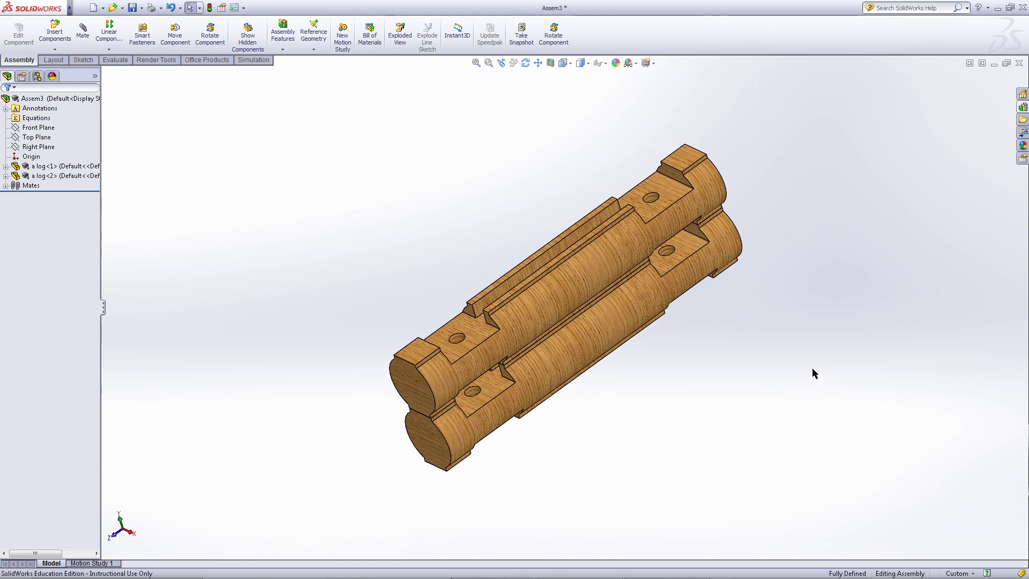
pyautogui.rightClick(705, 181)
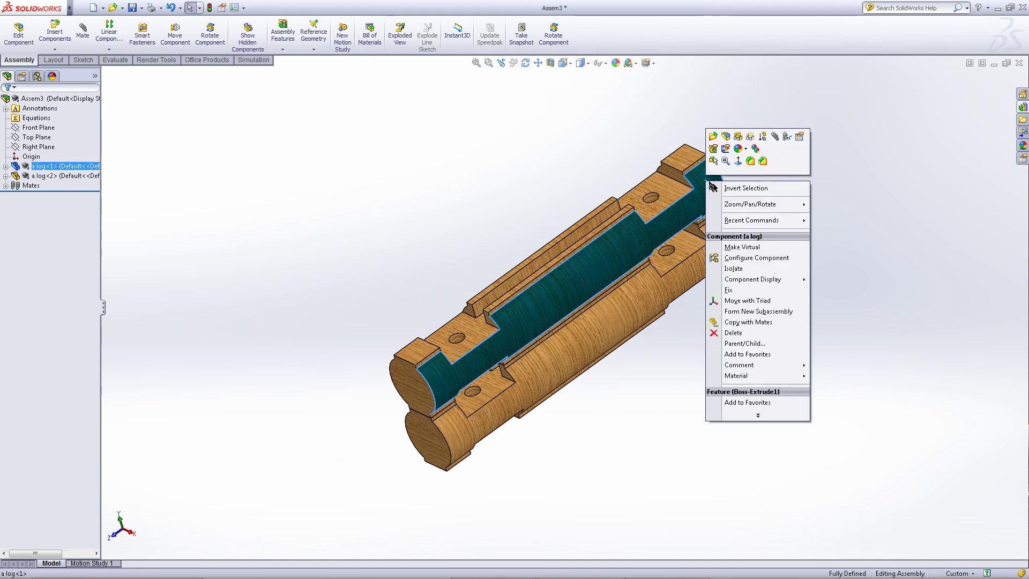
pyautogui.click(762, 135)
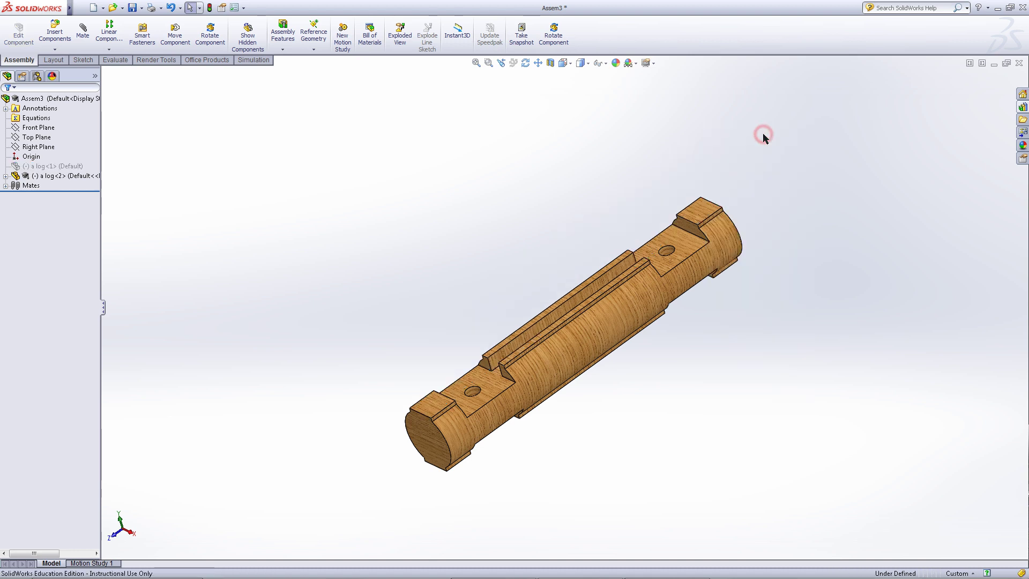
pyautogui.click(765, 328)
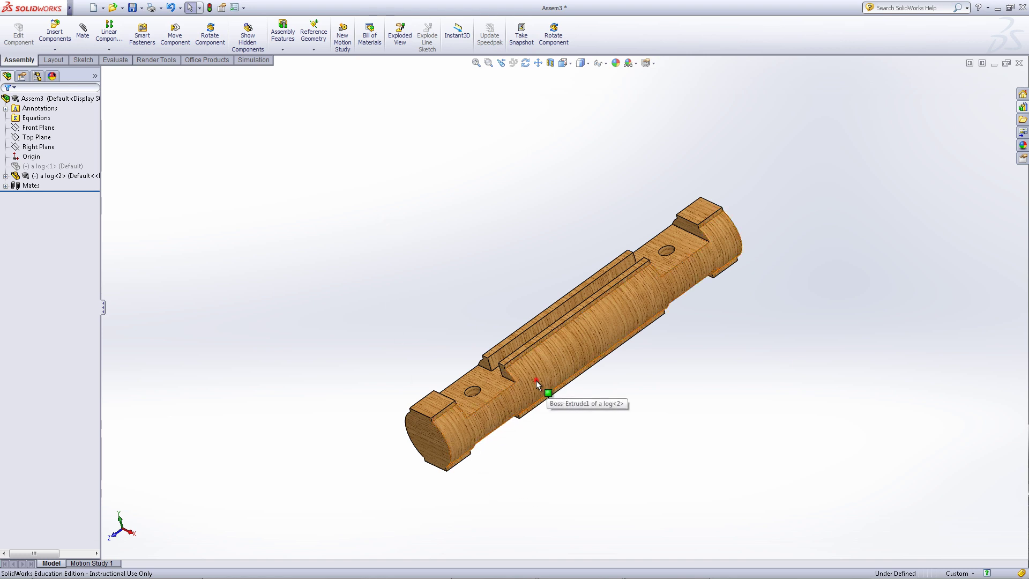
pyautogui.moveTo(535, 381); pyautogui.dragTo(561, 379)
pyautogui.press('Escape')
pyautogui.click(679, 436)
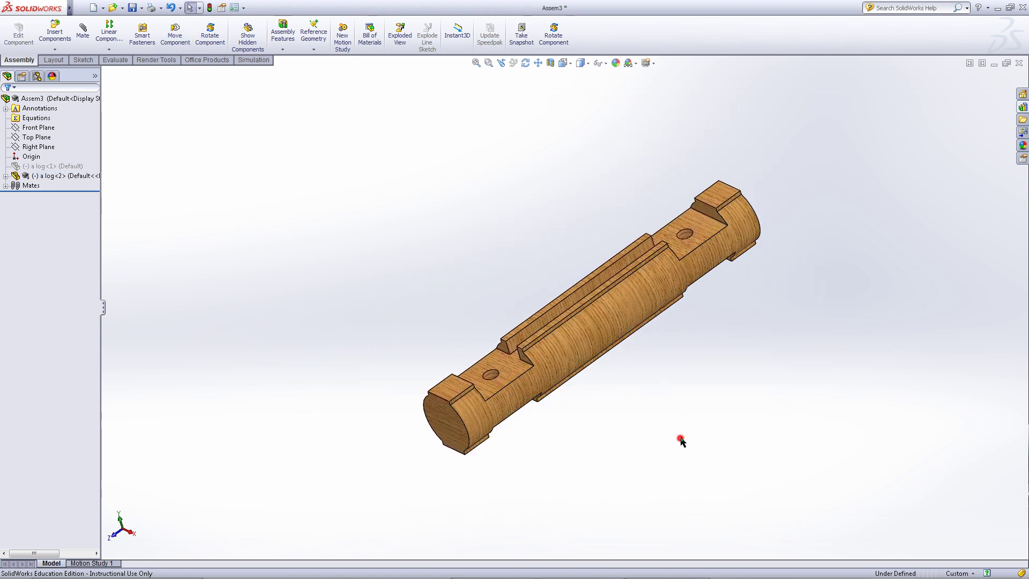
pyautogui.click(78, 165)
pyautogui.rightClick(76, 166)
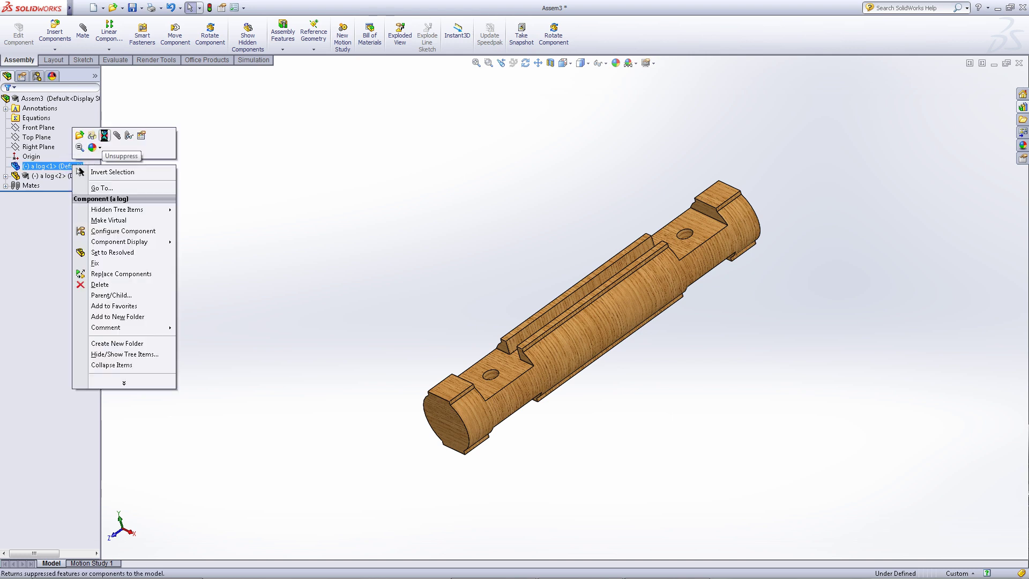
pyautogui.click(104, 136)
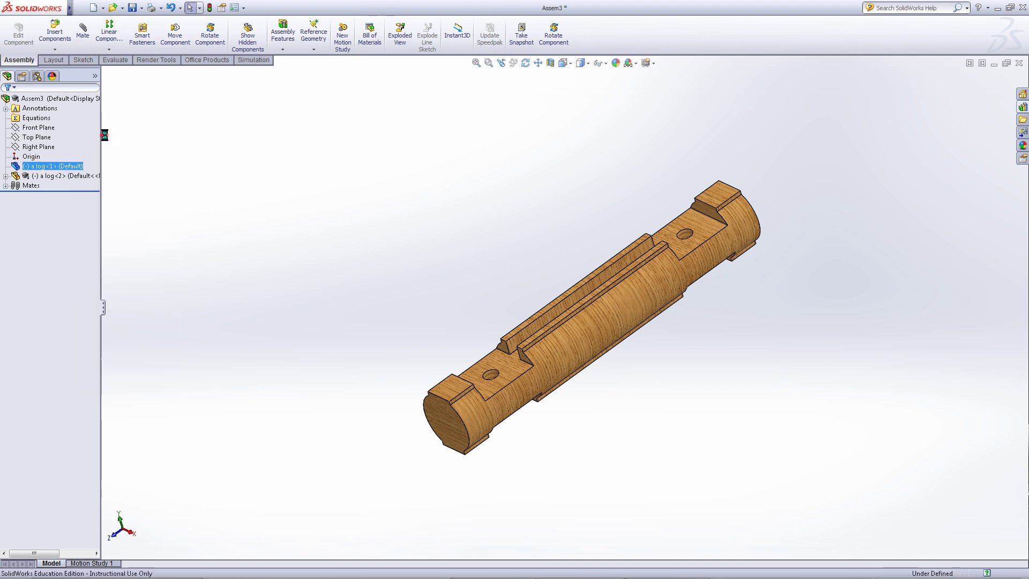
pyautogui.click(299, 403)
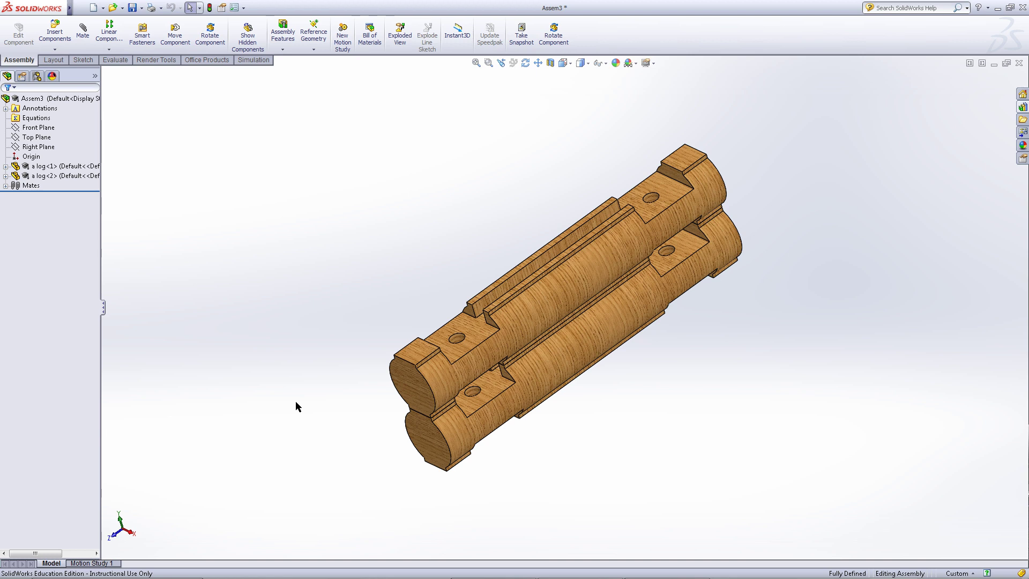
# - Insert a third log, log<3>, into the assembly and bring up the Evaluate tools
pyautogui.click(287, 371)
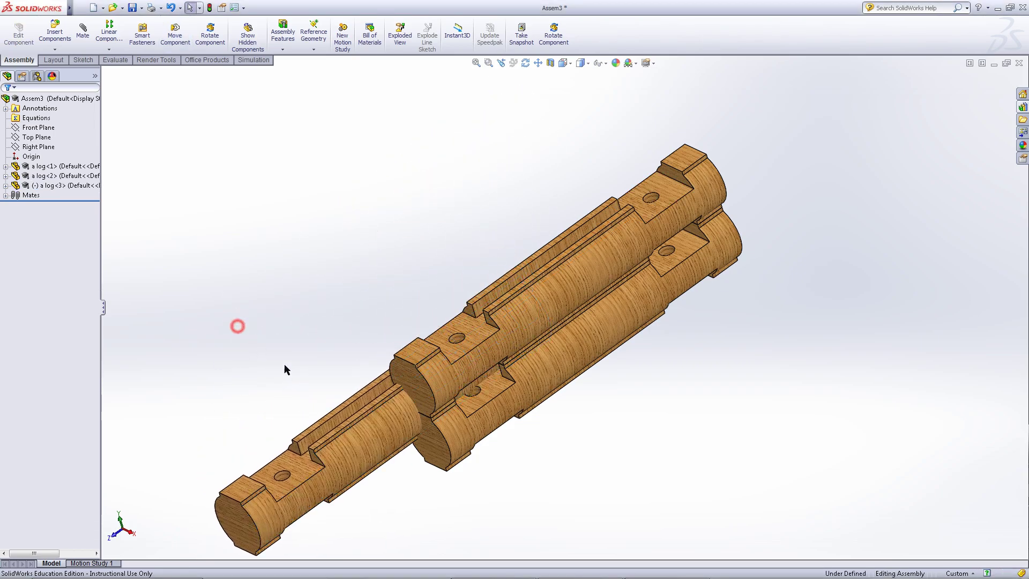
pyautogui.click(277, 291)
# - Run Interference Detection and review the three results, Interference1–3
pyautogui.click(115, 60)
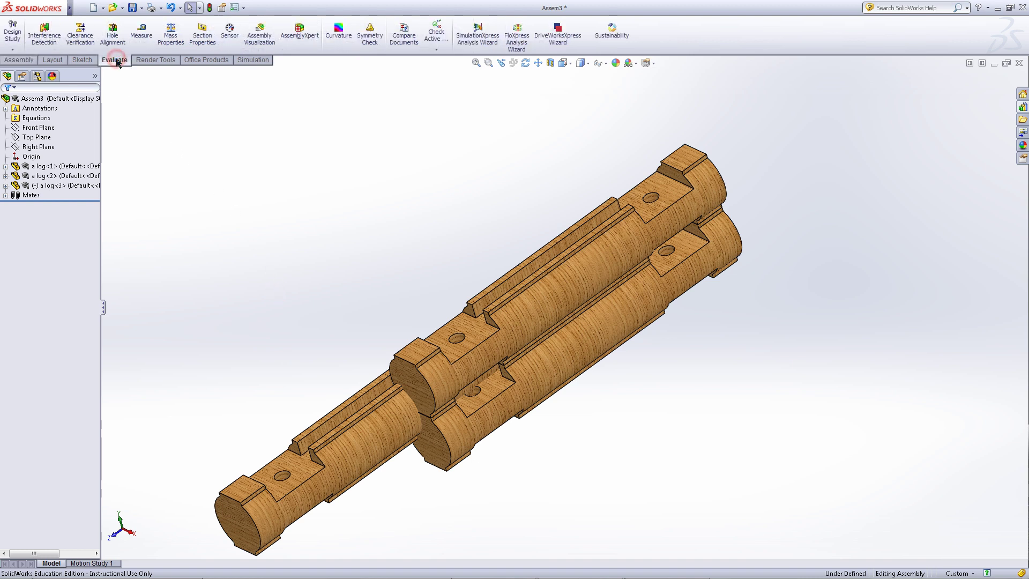
pyautogui.click(44, 39)
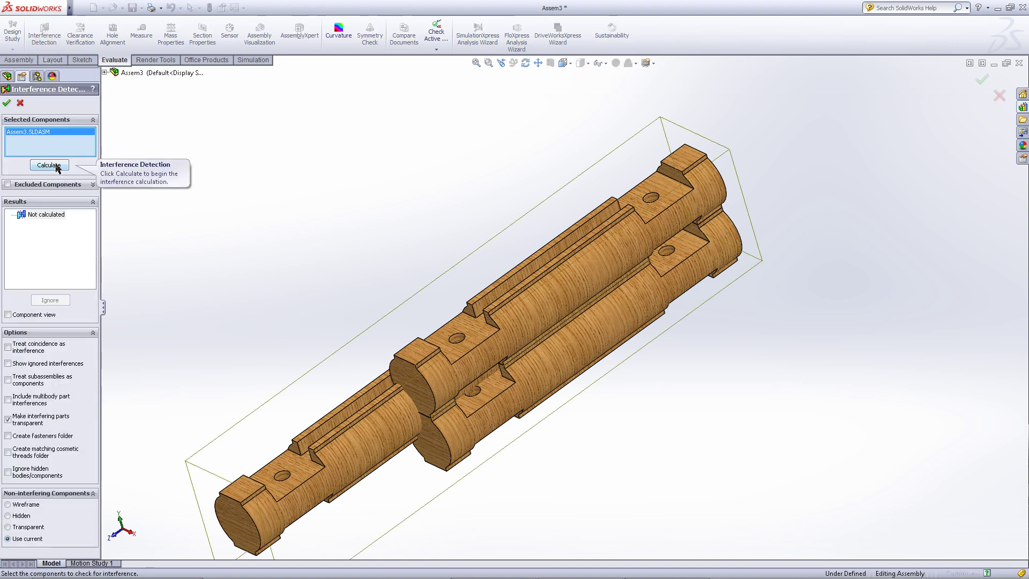
pyautogui.click(56, 167)
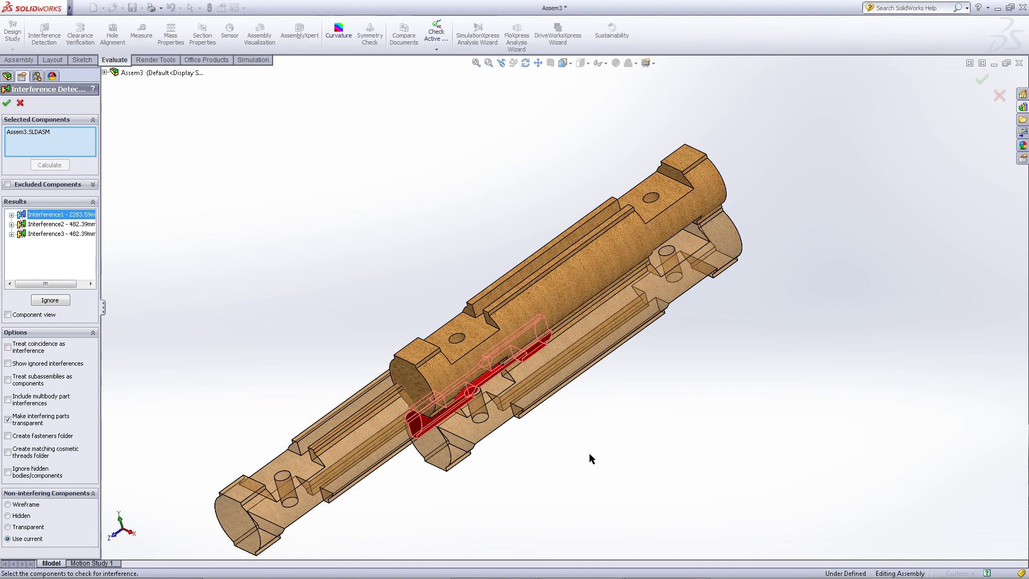
pyautogui.moveTo(591, 458); pyautogui.dragTo(596, 353, button='middle')
pyautogui.click(78, 225)
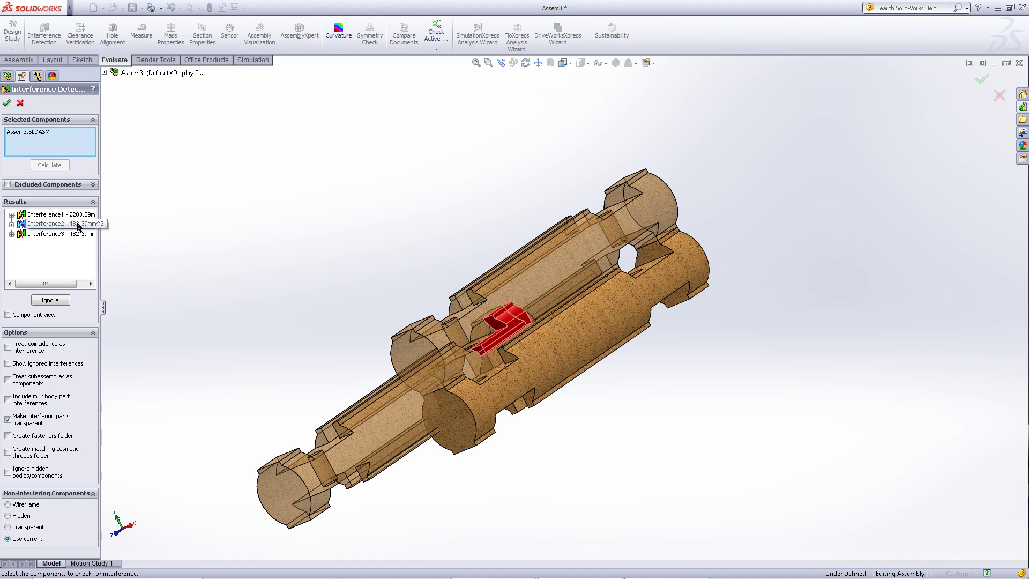
pyautogui.click(77, 233)
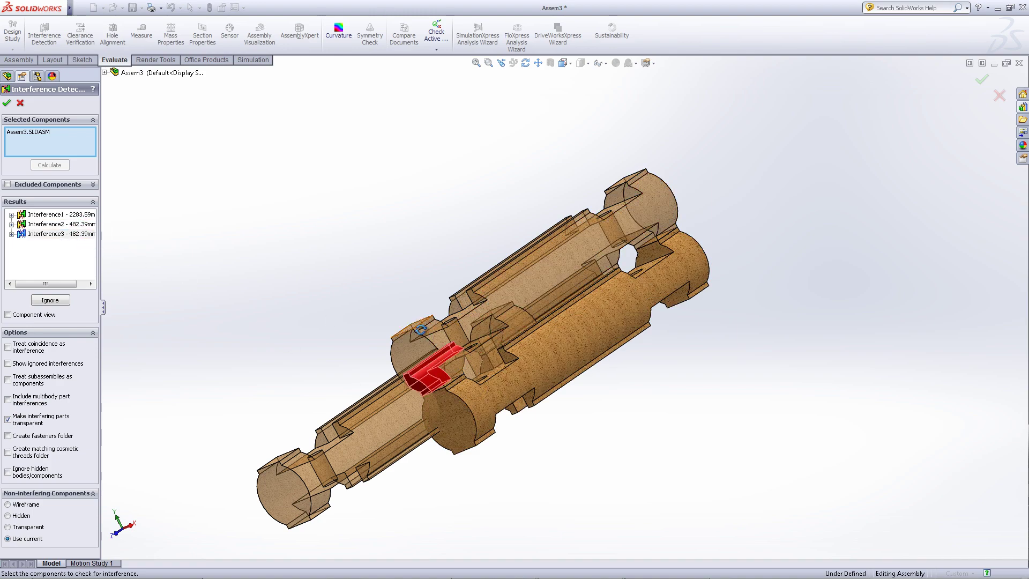
pyautogui.moveTo(423, 337); pyautogui.dragTo(354, 238, button='middle')
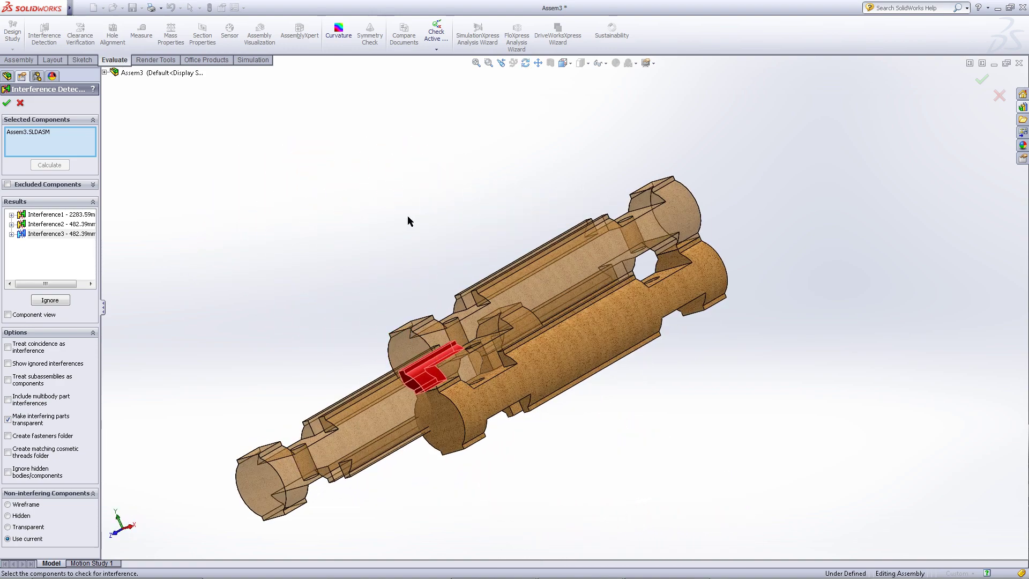
# - Close the interference check and drag log<3> clear of the stacked logs
pyautogui.click(8, 103)
pyautogui.moveTo(259, 191); pyautogui.dragTo(416, 390, button='middle')
pyautogui.moveTo(443, 436); pyautogui.dragTo(361, 376)
# - Rerun Interference Detection and confirm Results reads No Interferences
pyautogui.click(430, 478)
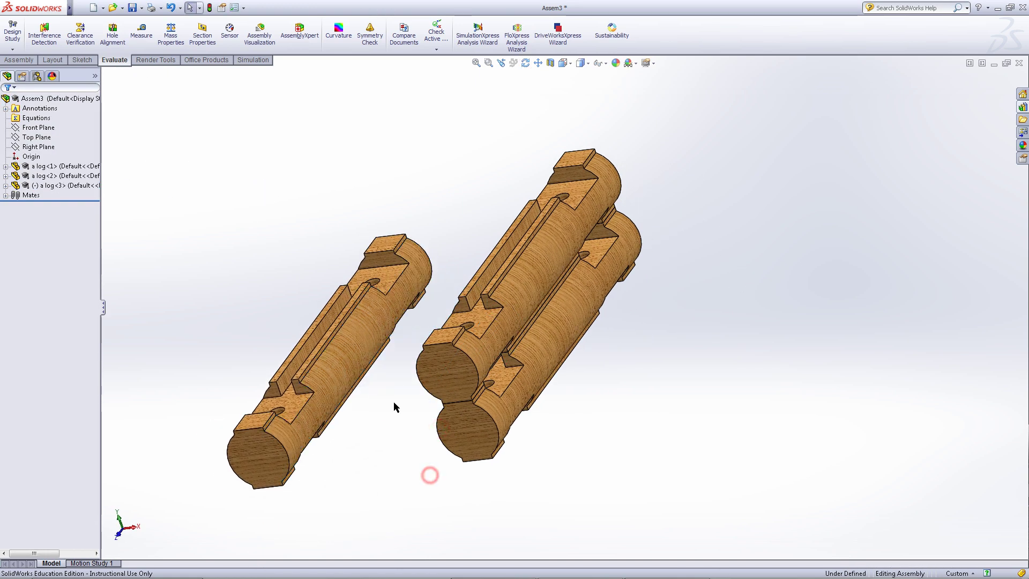
pyautogui.click(47, 37)
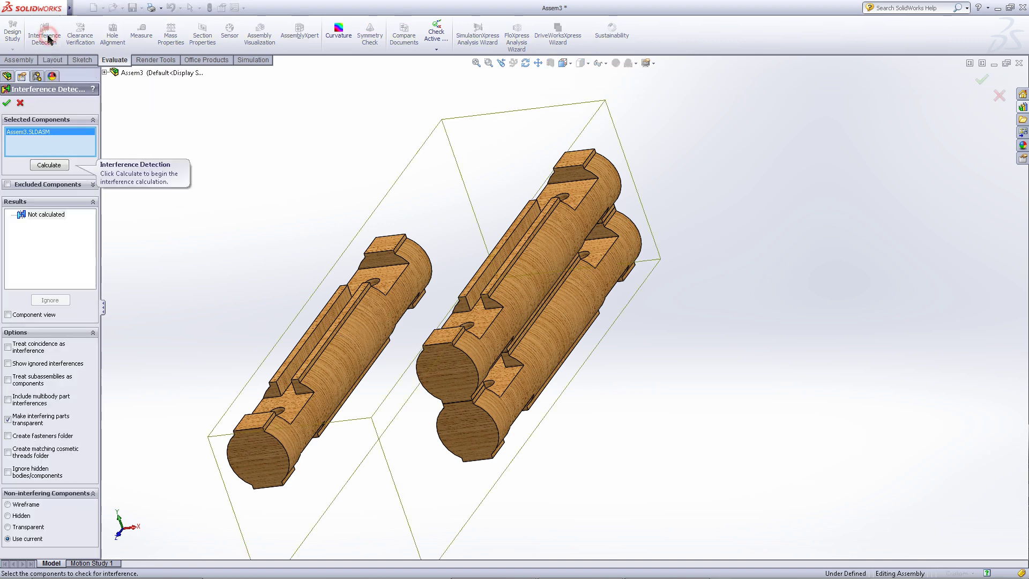
pyautogui.click(54, 165)
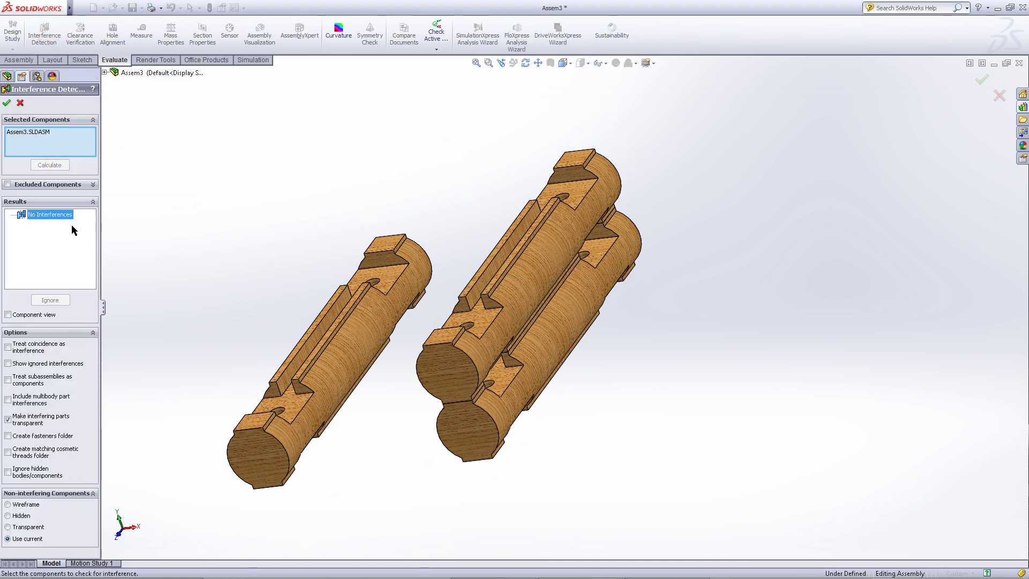
pyautogui.click(271, 244)
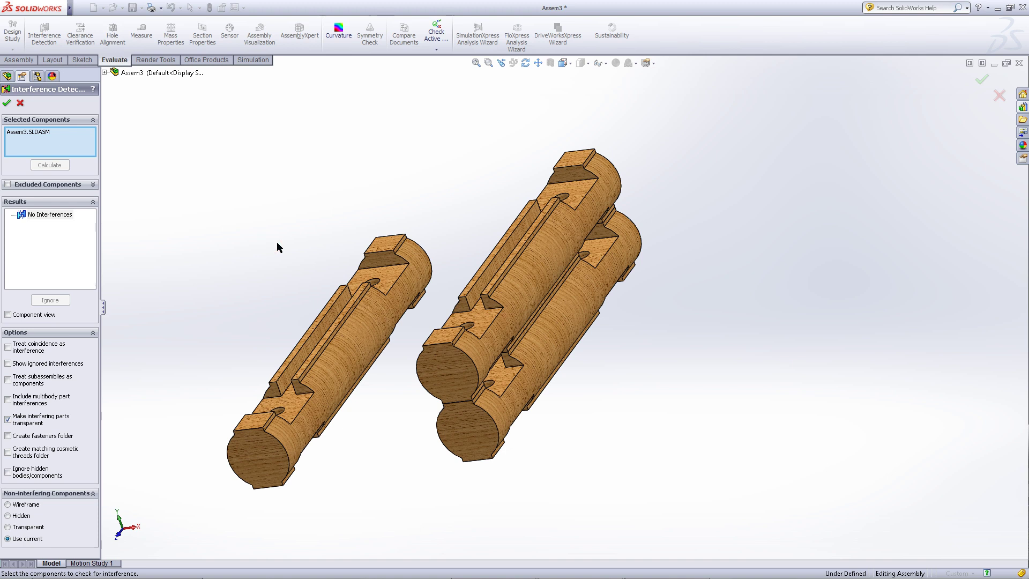